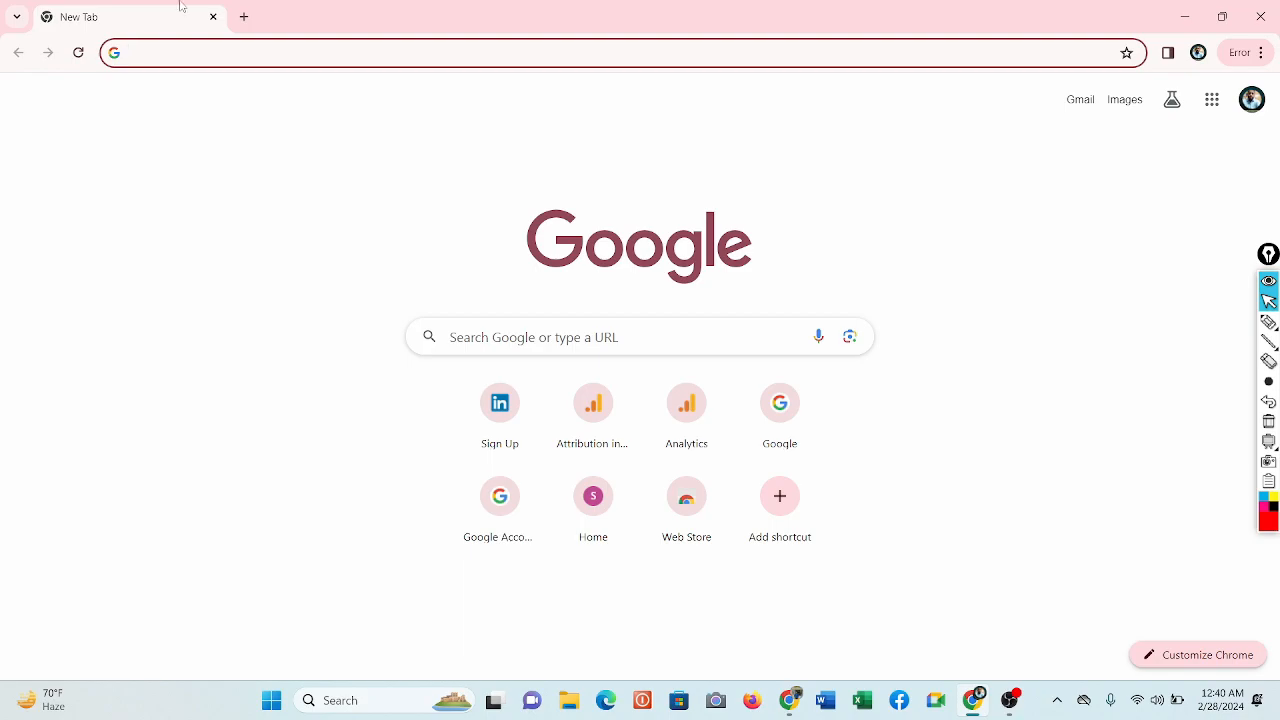
# Search Google for "google analytics 4", open the Analytics sign-in result and get started with the Attribution setup.
pyautogui.click(276, 55)
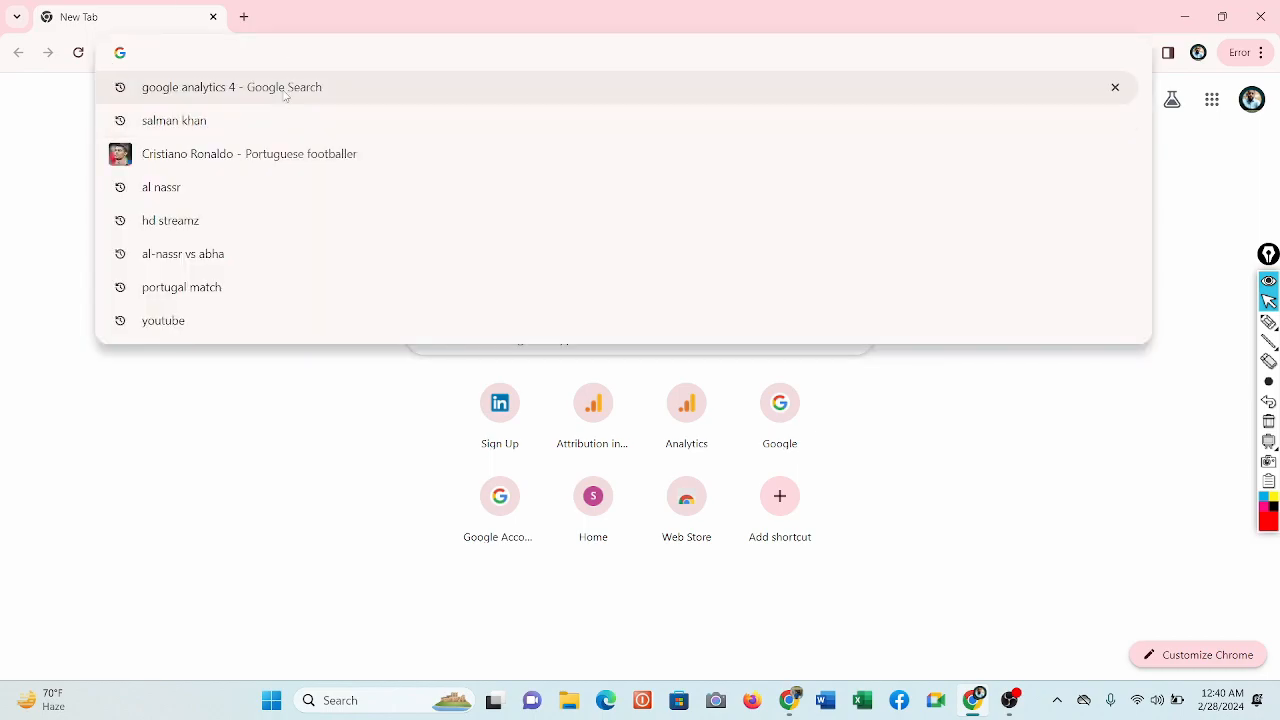
pyautogui.click(283, 89)
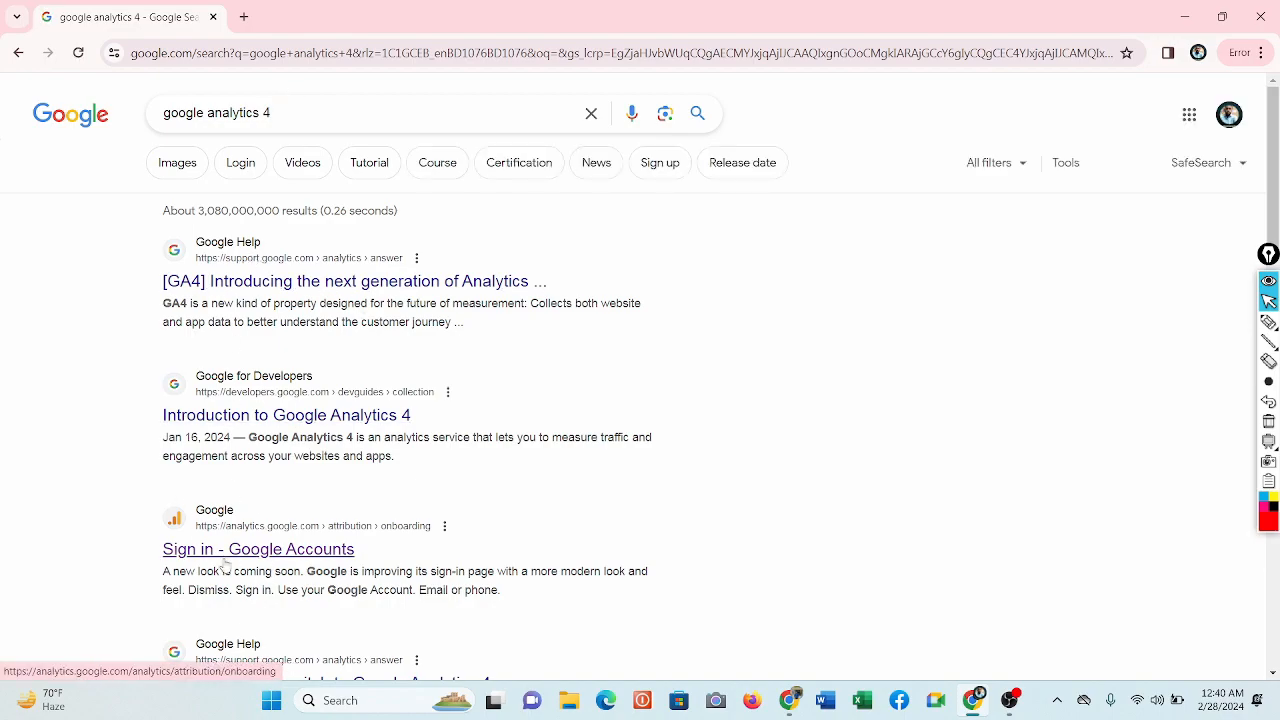
pyautogui.click(289, 552)
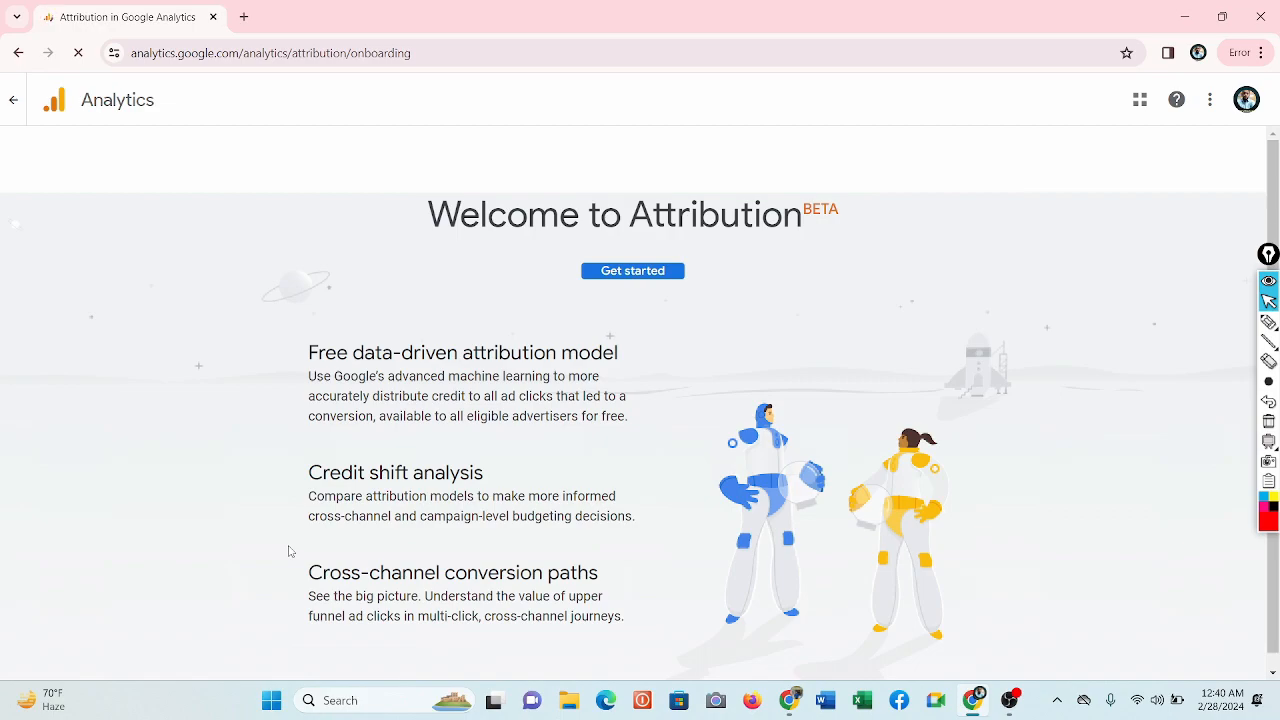
pyautogui.click(612, 276)
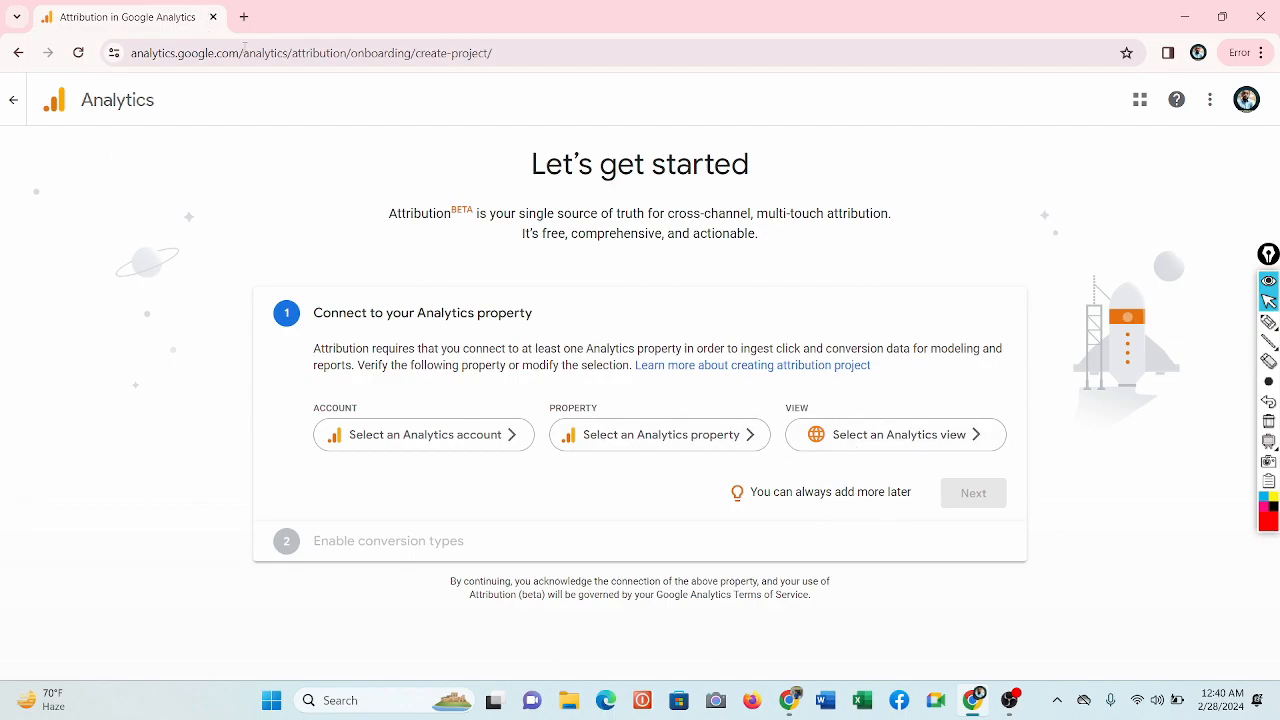
pyautogui.moveTo(240, 55); pyautogui.dragTo(542, 81)
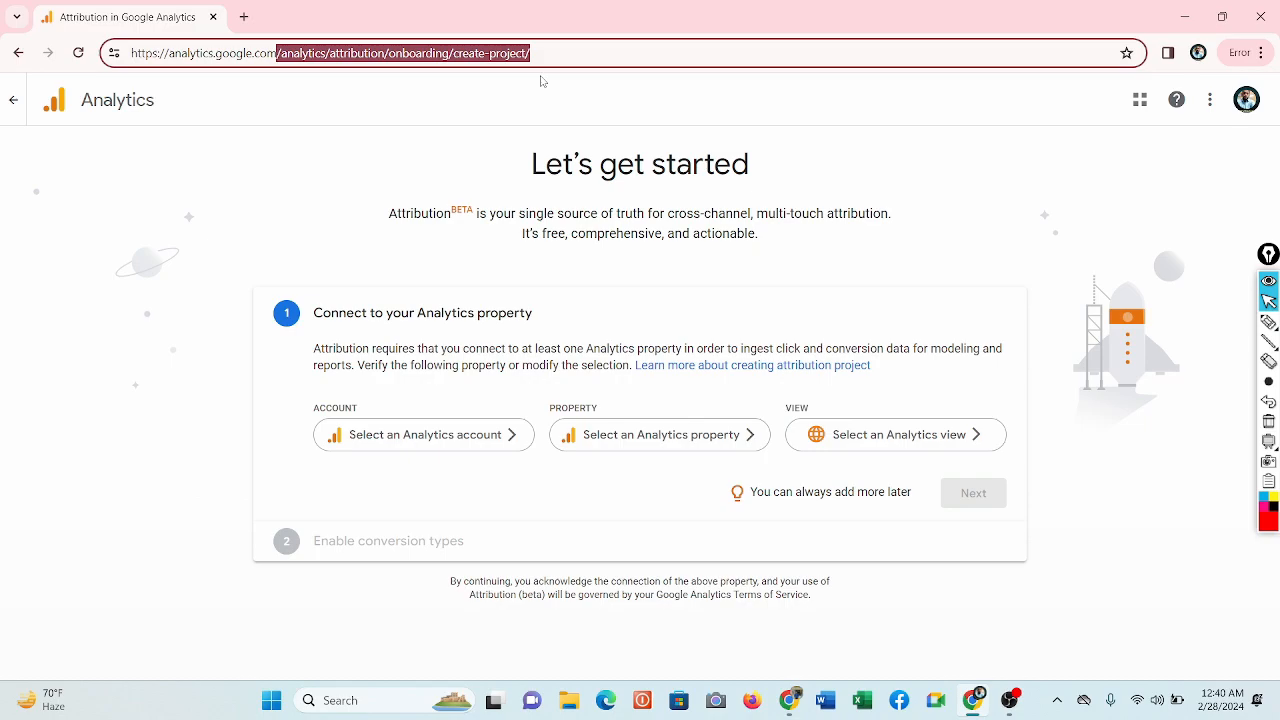
pyautogui.press('BackSpace')
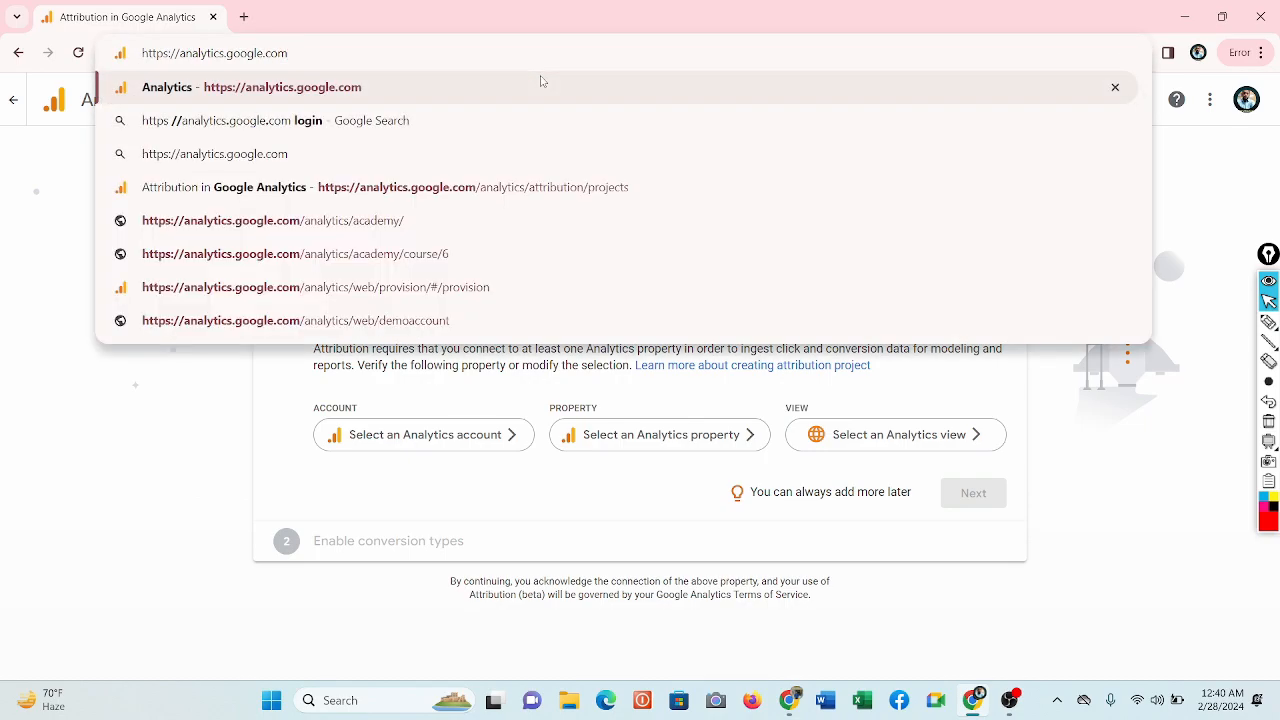
pyautogui.press('Return')
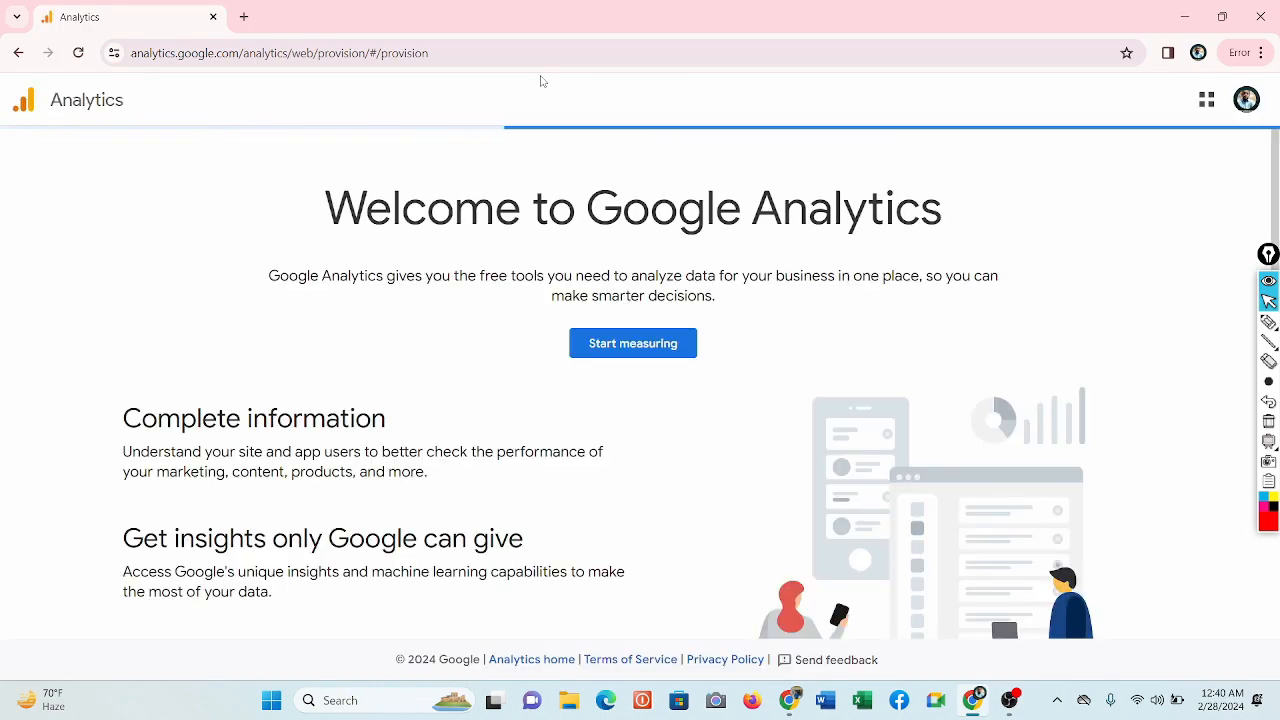
pyautogui.click(677, 357)
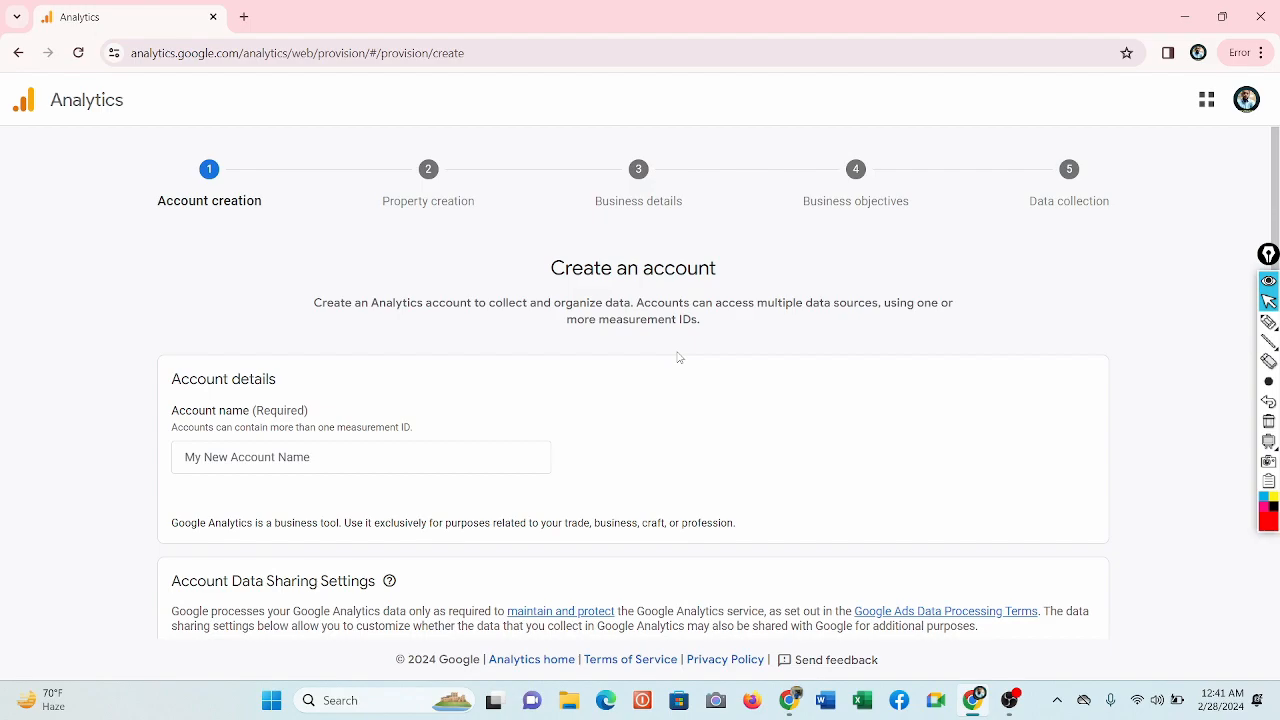
# Name the new Analytics account "sohelsspace".
pyautogui.click(278, 458)
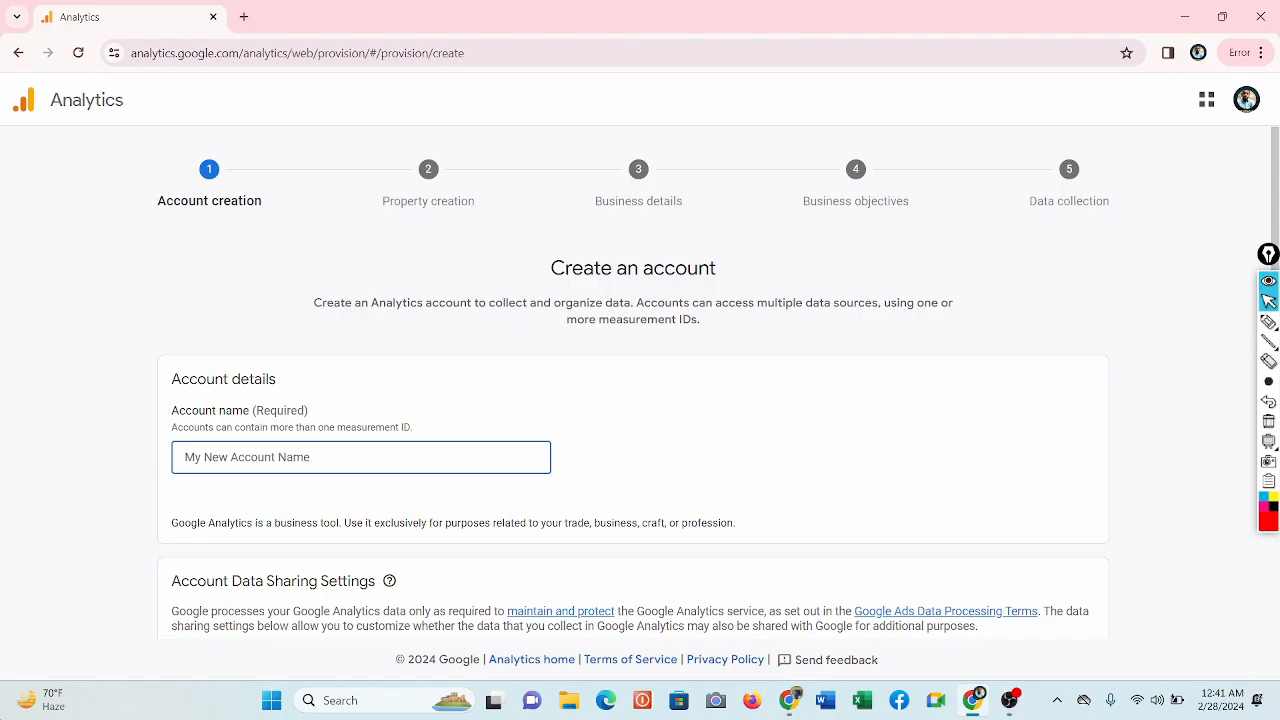
pyautogui.moveTo(58, 700)
pyautogui.write('sohelsspace')
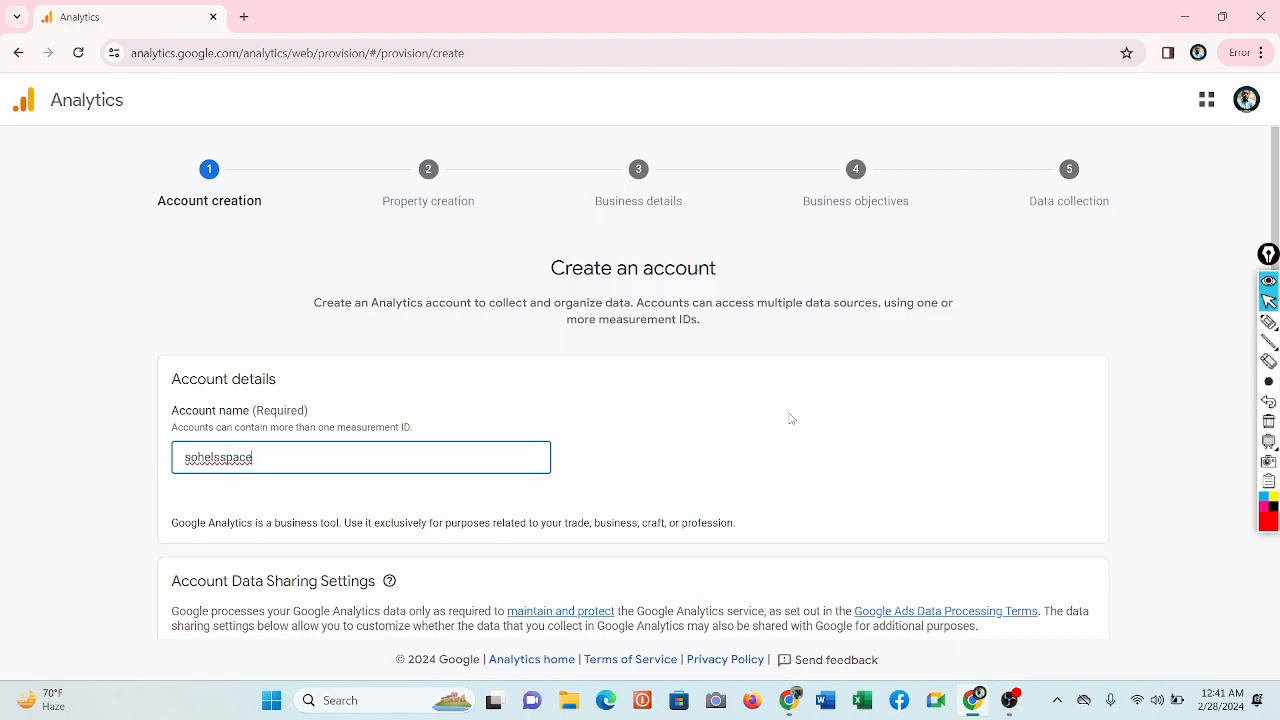
# Enable Google products & services in the account data sharing settings and continue to property creation.
pyautogui.scroll(-3, 774, 437)
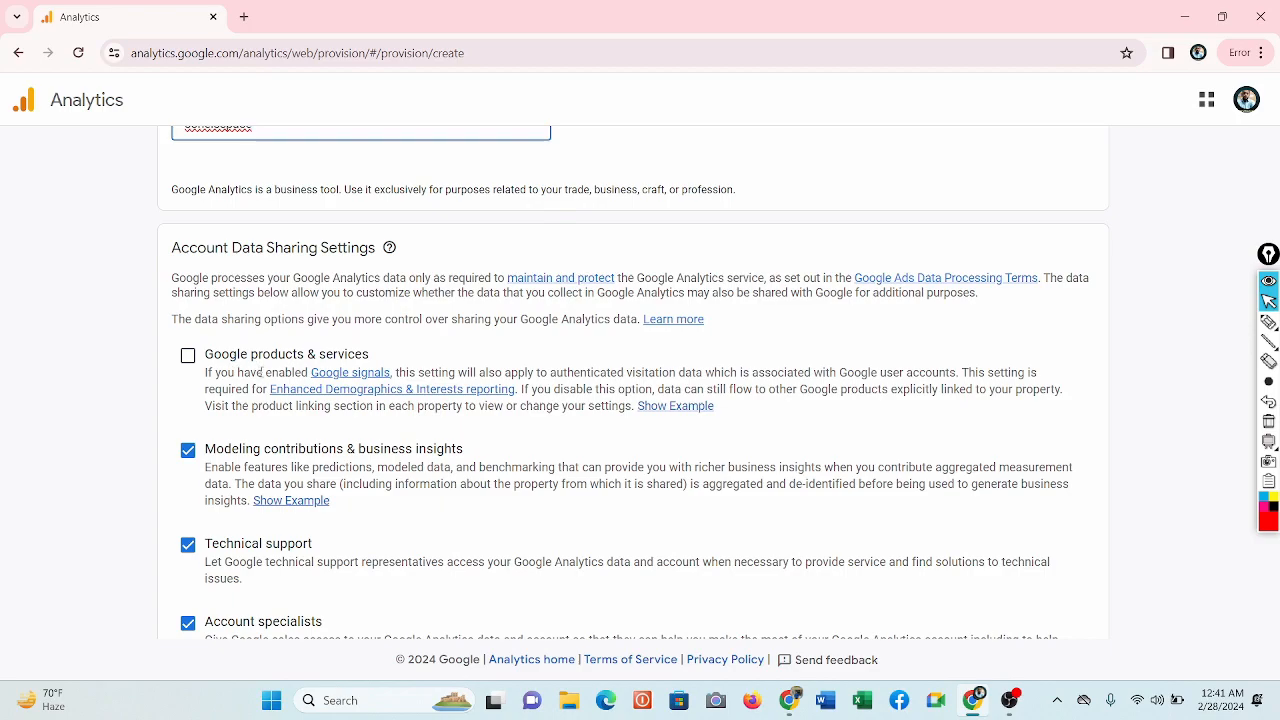
pyautogui.click(191, 359)
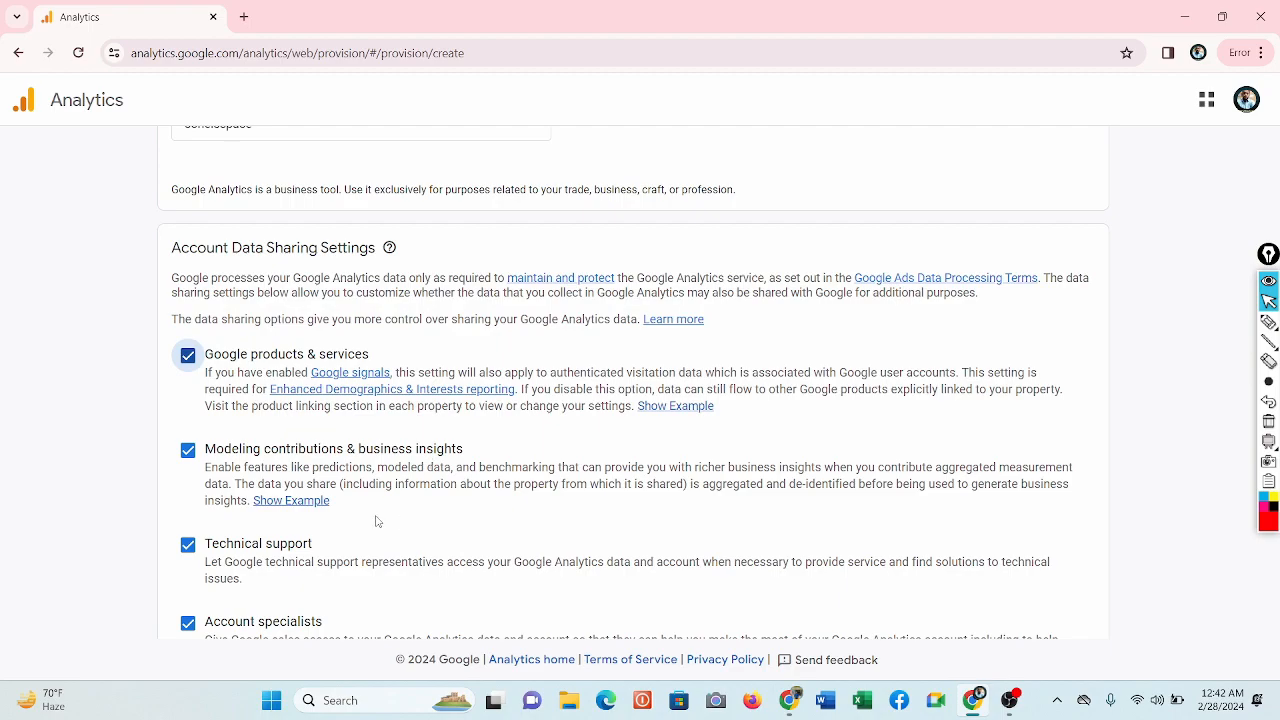
pyautogui.scroll(-1, 379, 521)
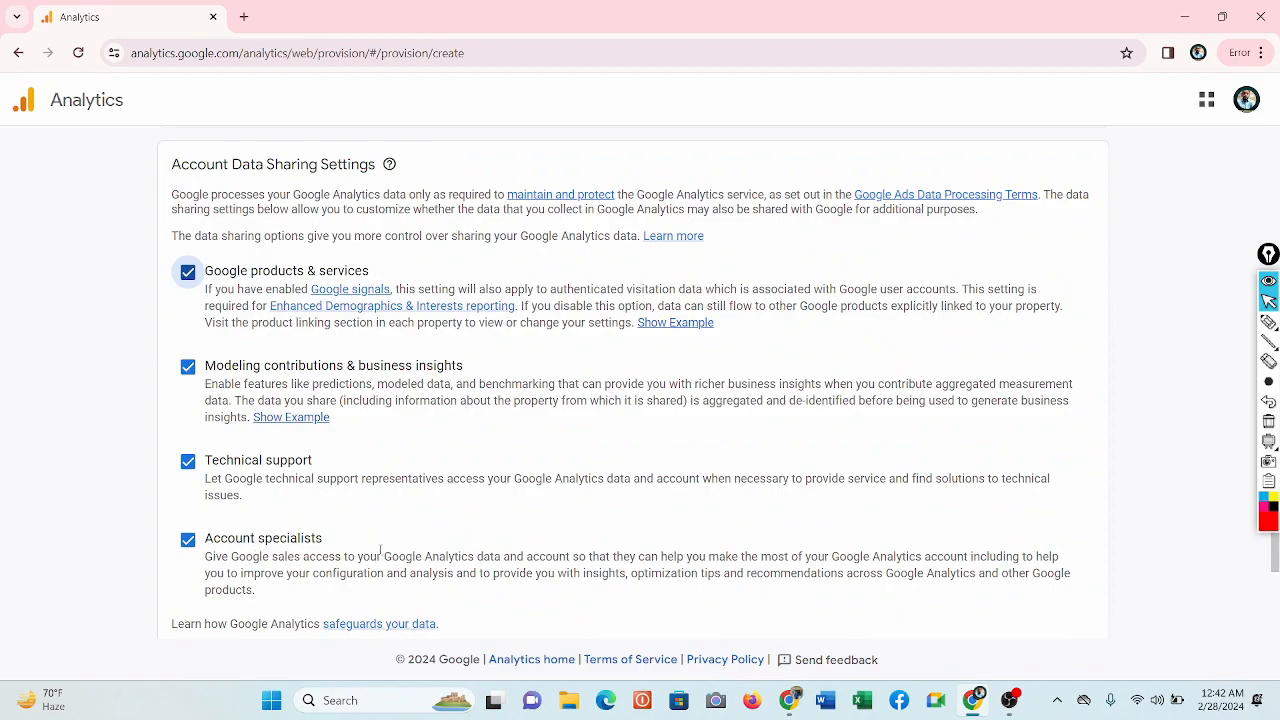
pyautogui.scroll(-2, 380, 550)
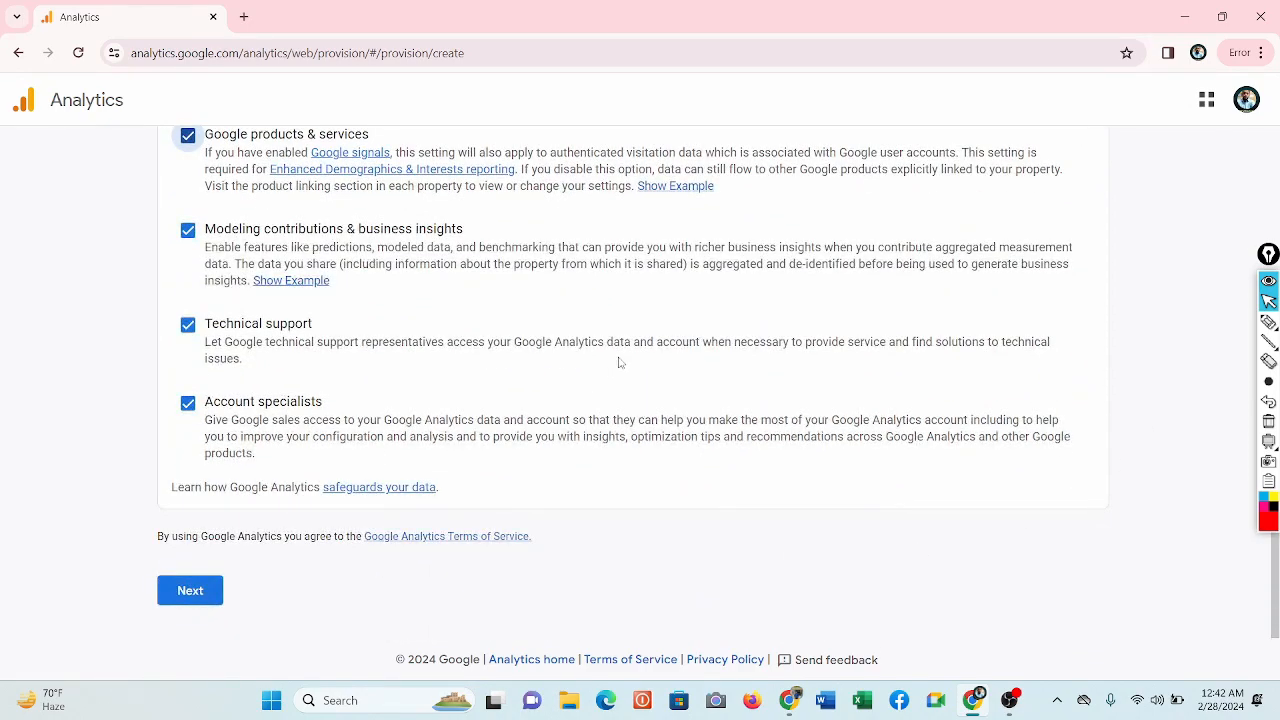
pyautogui.click(190, 591)
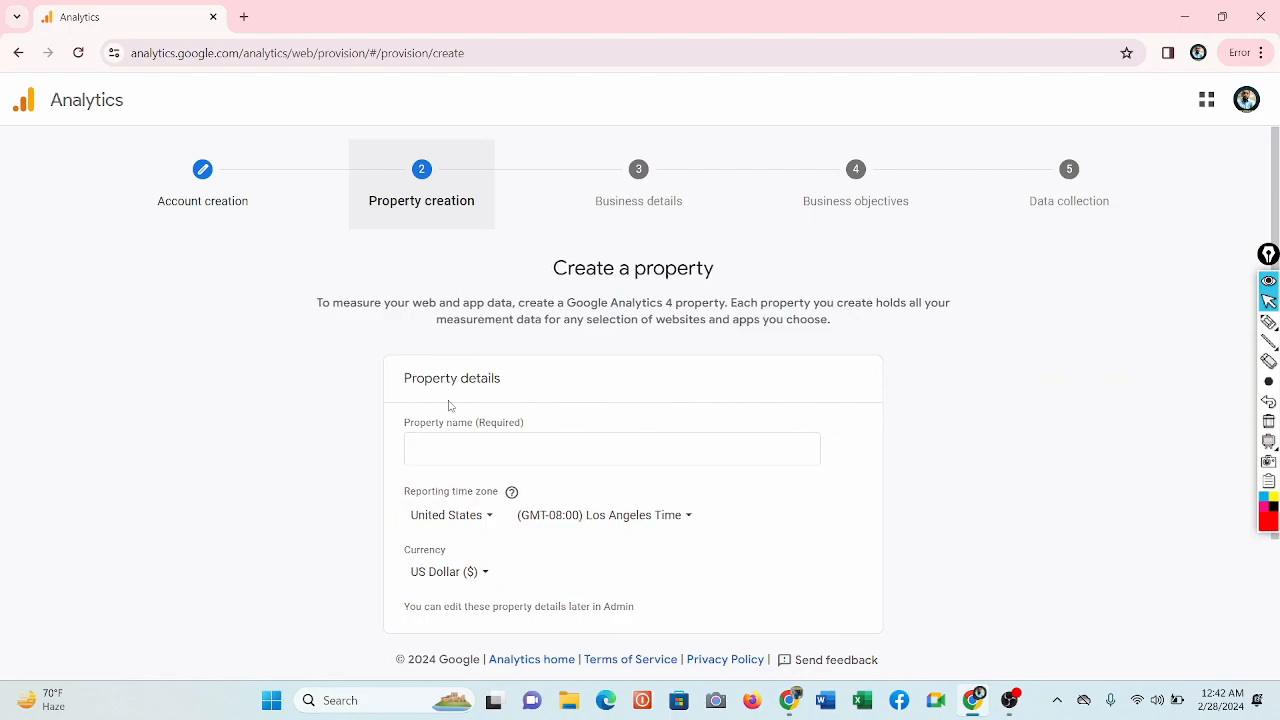
# Name the new property "sohelsspace".
pyautogui.click(479, 456)
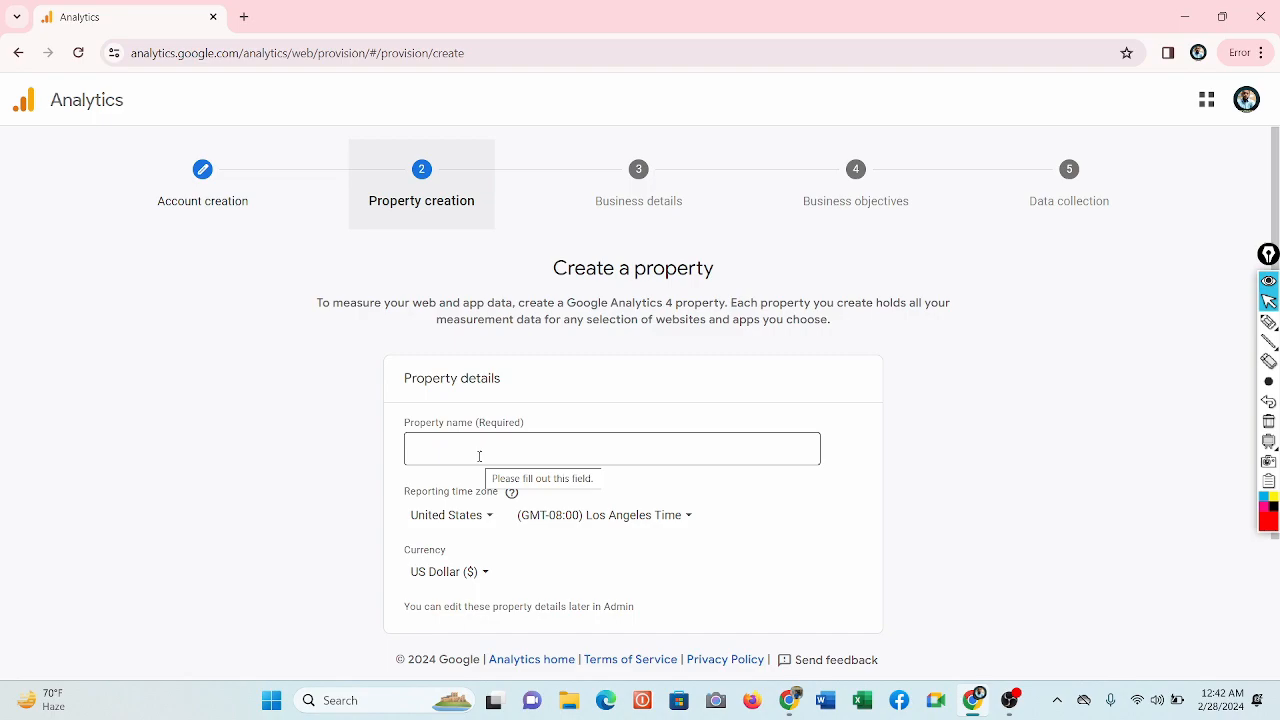
pyautogui.click(479, 456)
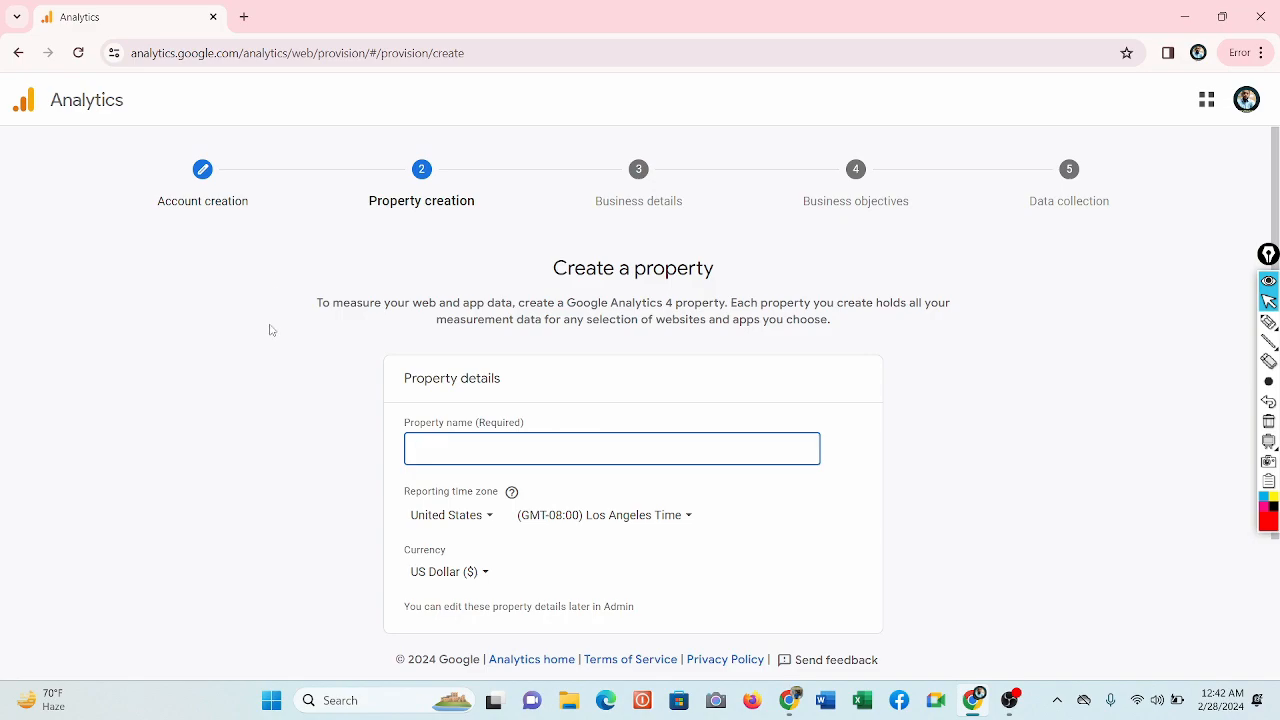
pyautogui.write('sohelsspace')
# Set the property's reporting time zone country to India.
pyautogui.click(485, 521)
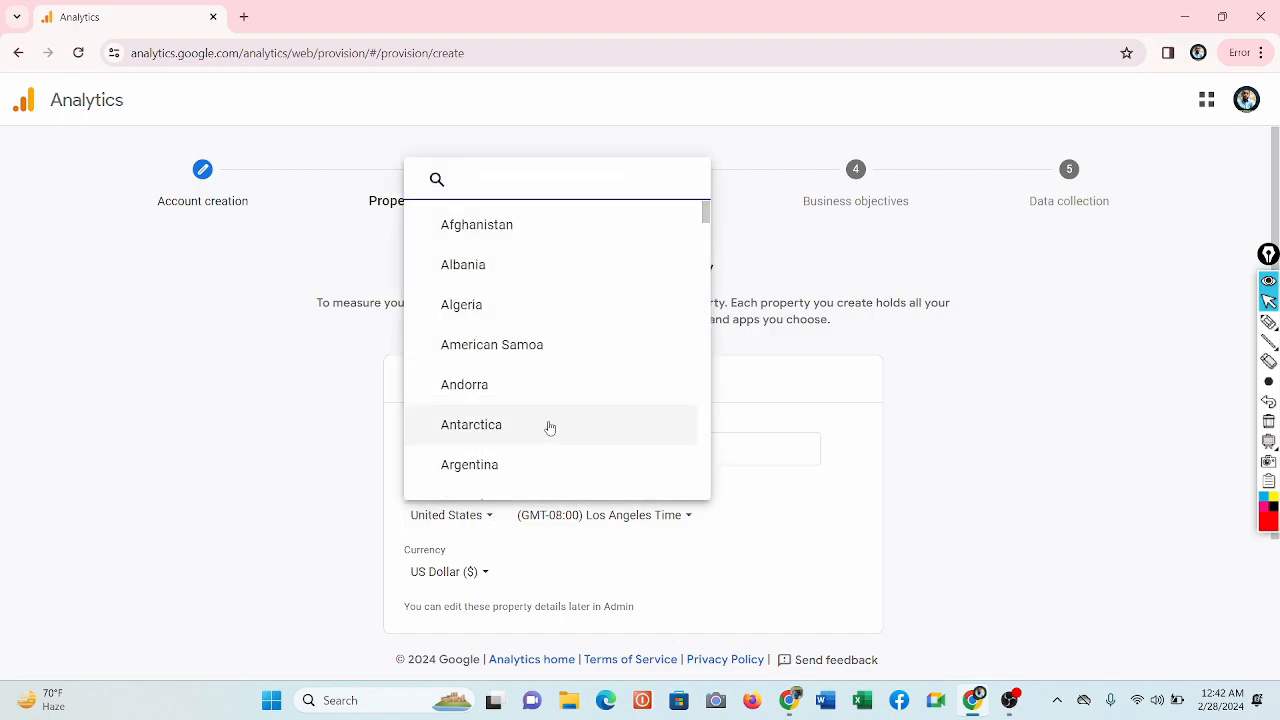
pyautogui.scroll(-1, 555, 426)
pyautogui.scroll(-3, 555, 426)
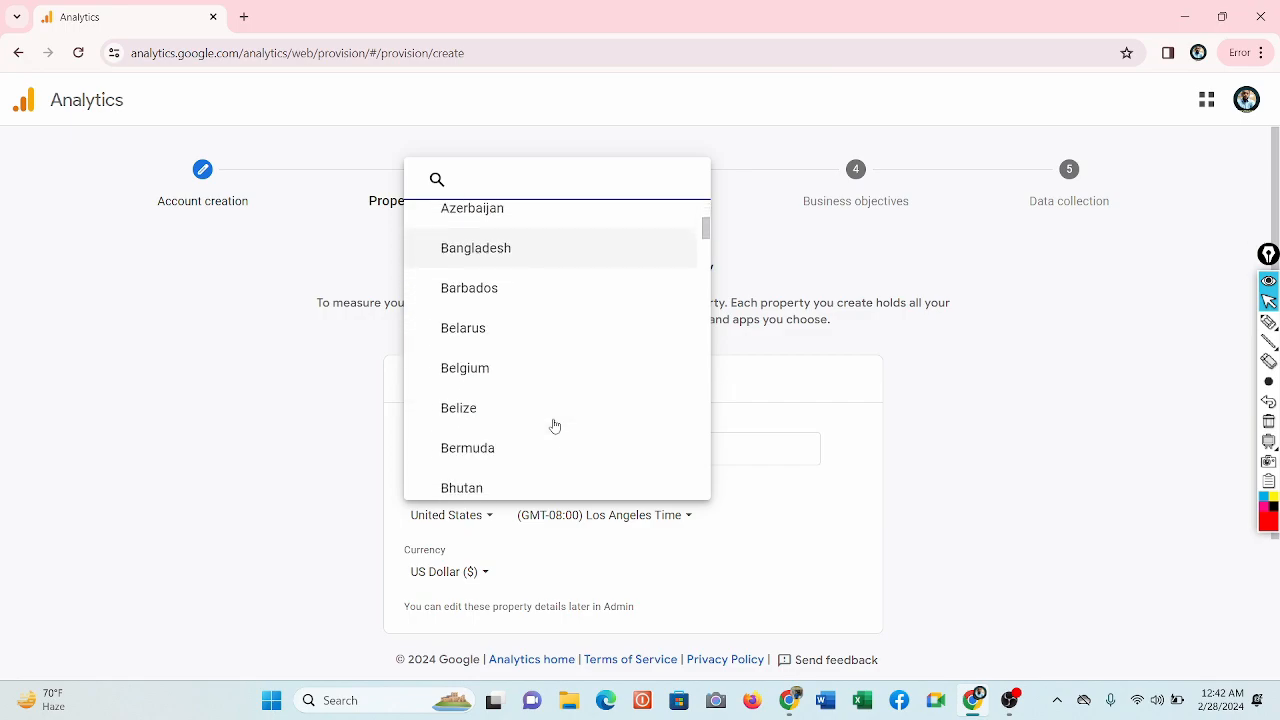
pyautogui.scroll(2, 555, 426)
pyautogui.scroll(-7, 555, 426)
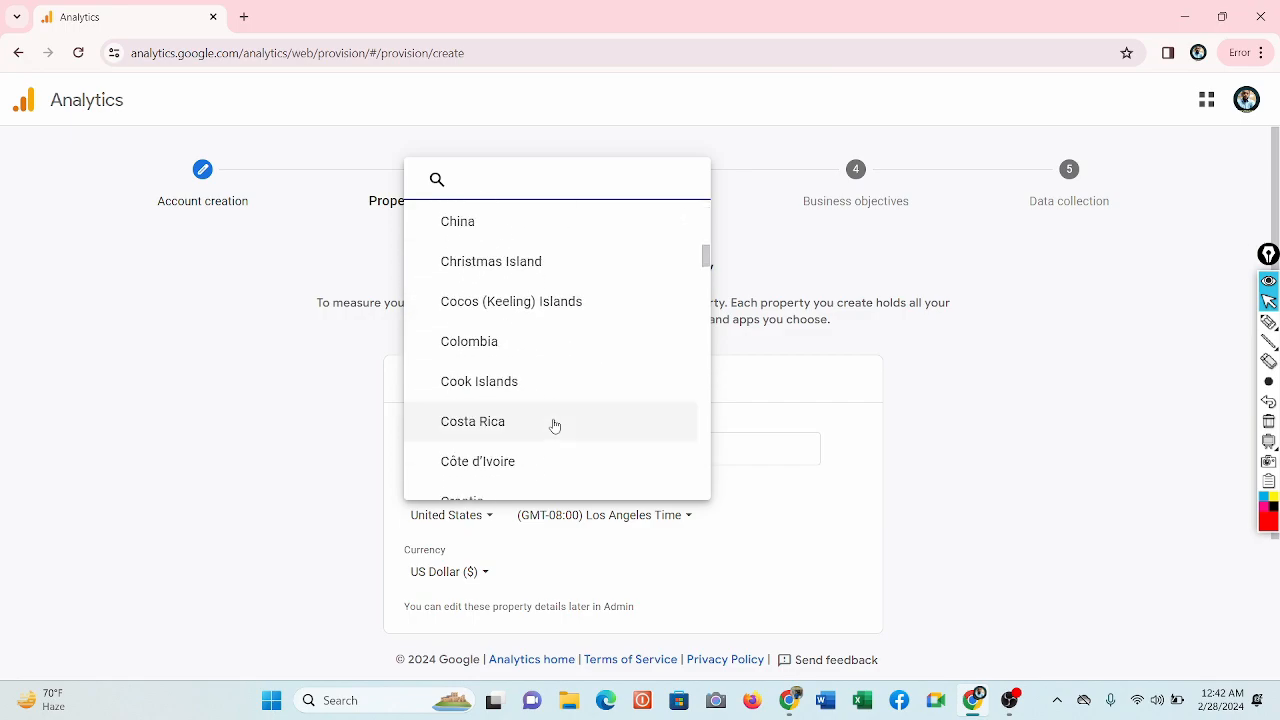
pyautogui.scroll(-5, 560, 435)
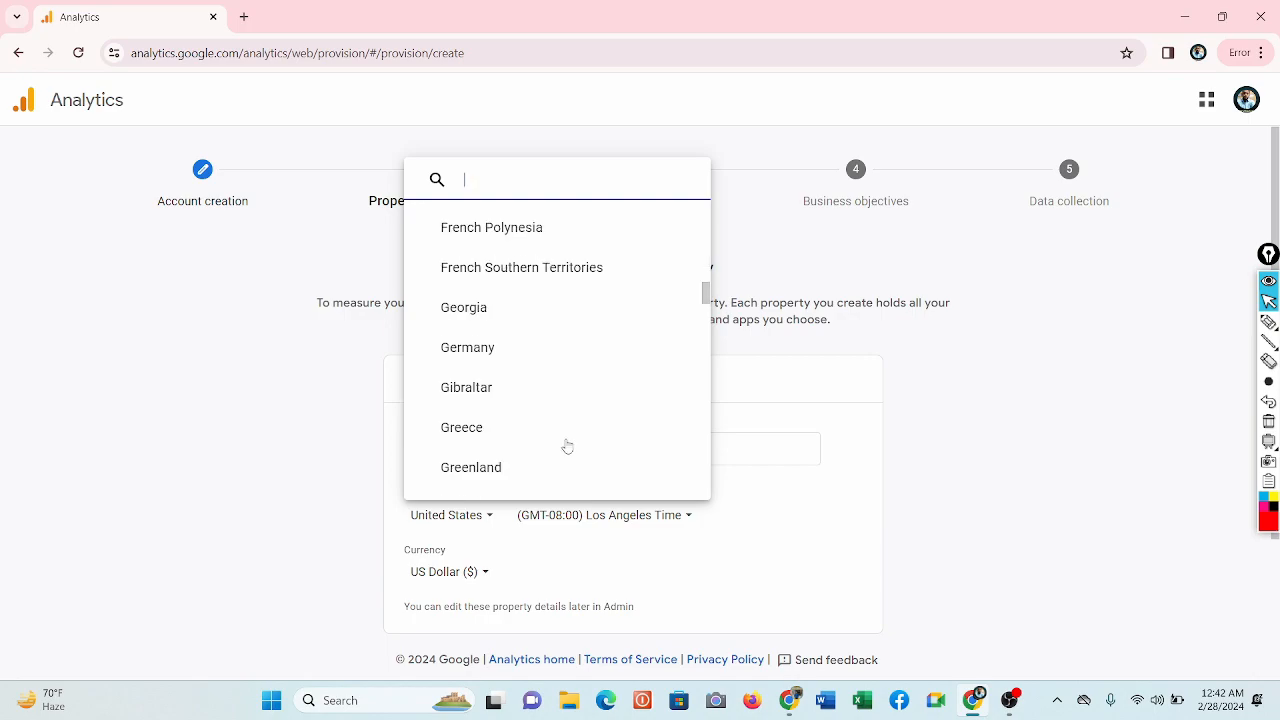
pyautogui.scroll(-3, 567, 446)
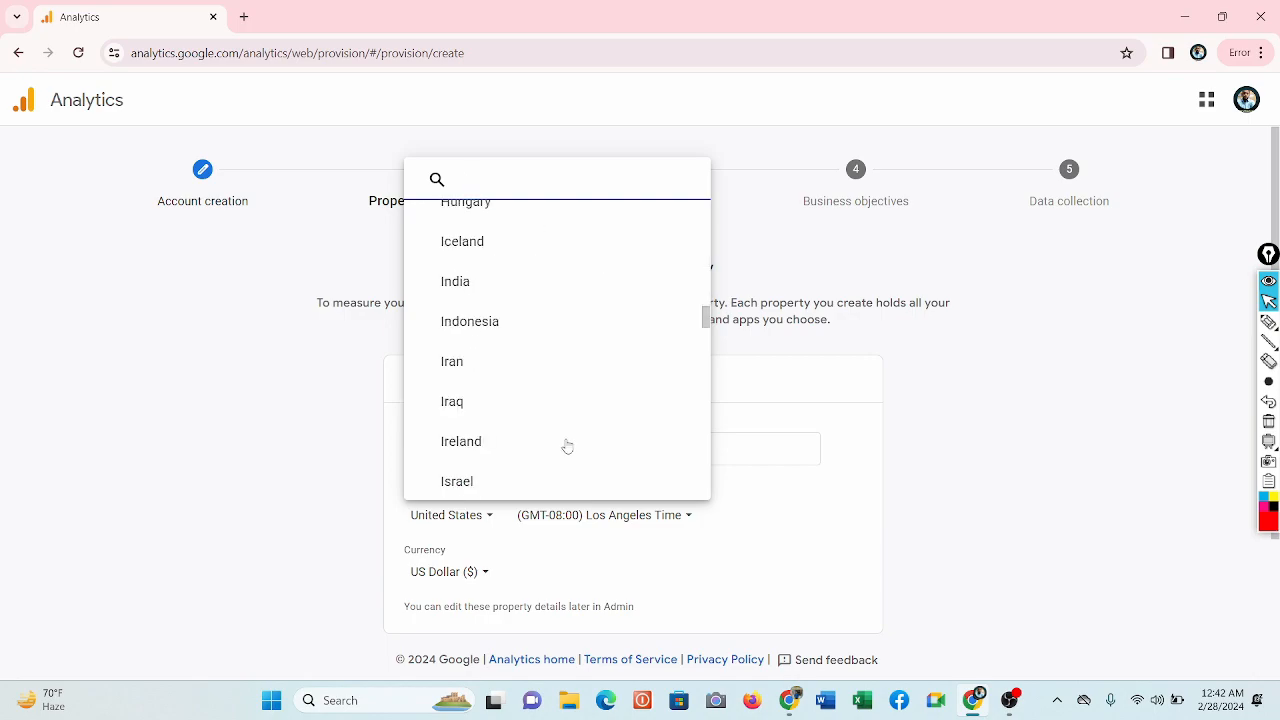
pyautogui.scroll(-2, 566, 445)
pyautogui.scroll(1, 563, 443)
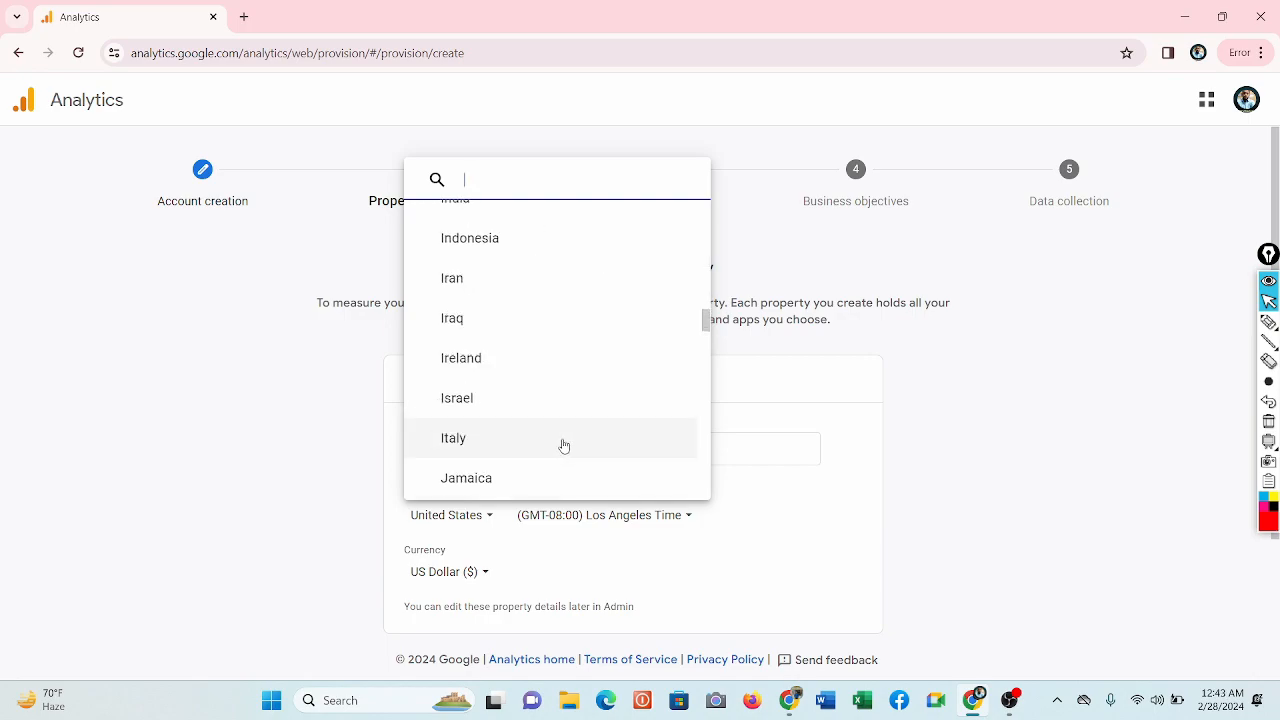
pyautogui.scroll(1, 564, 446)
pyautogui.click(517, 283)
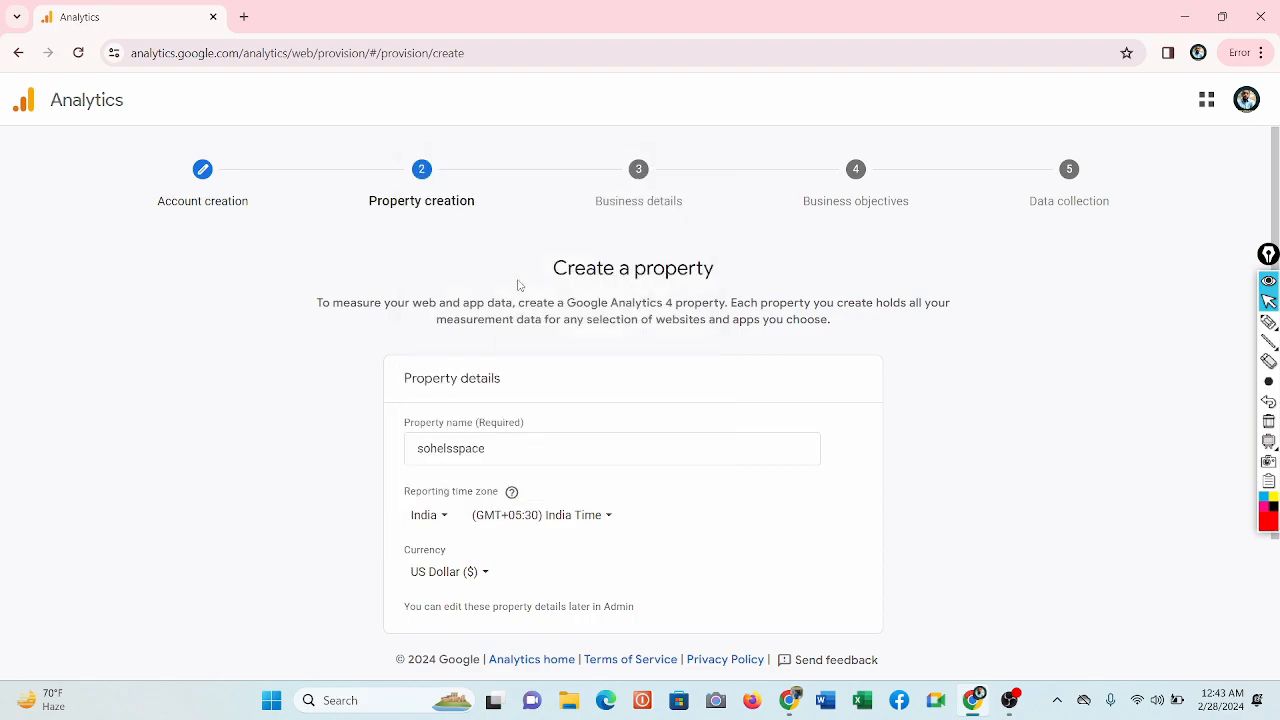
pyautogui.scroll(-1, 580, 560)
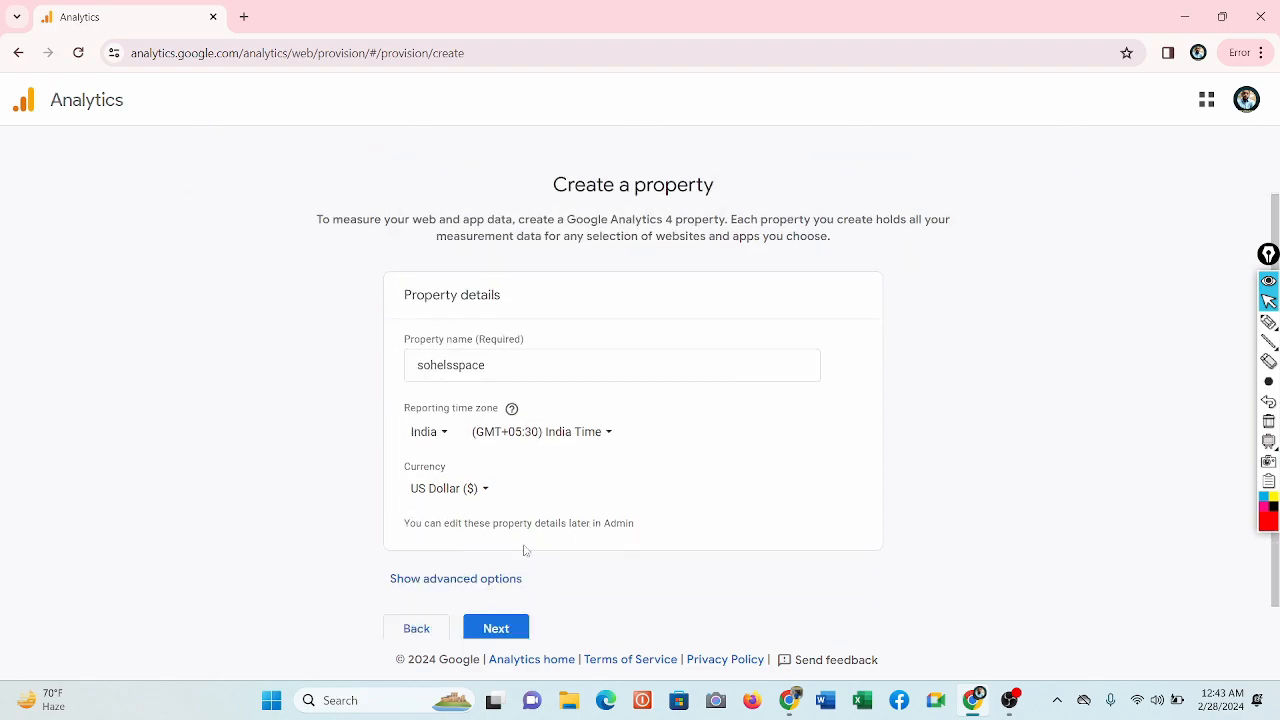
pyautogui.click(489, 501)
pyautogui.write('int')
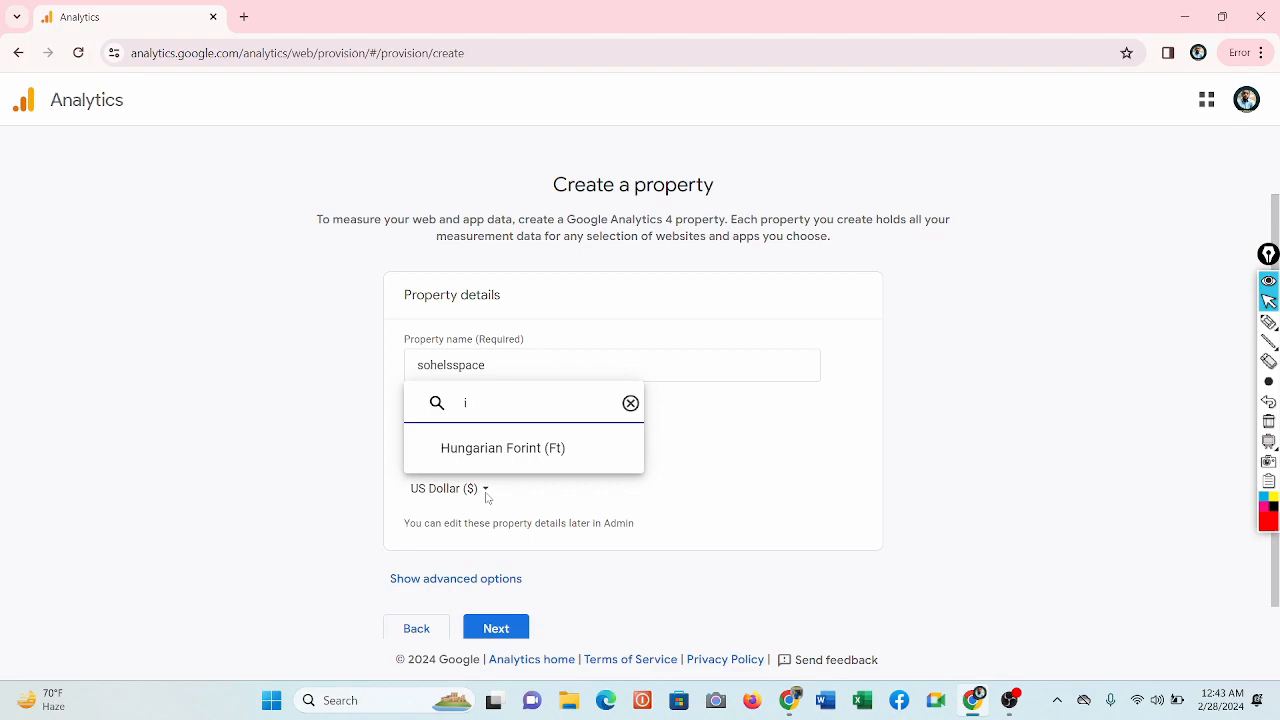
pyautogui.press('BackSpace')
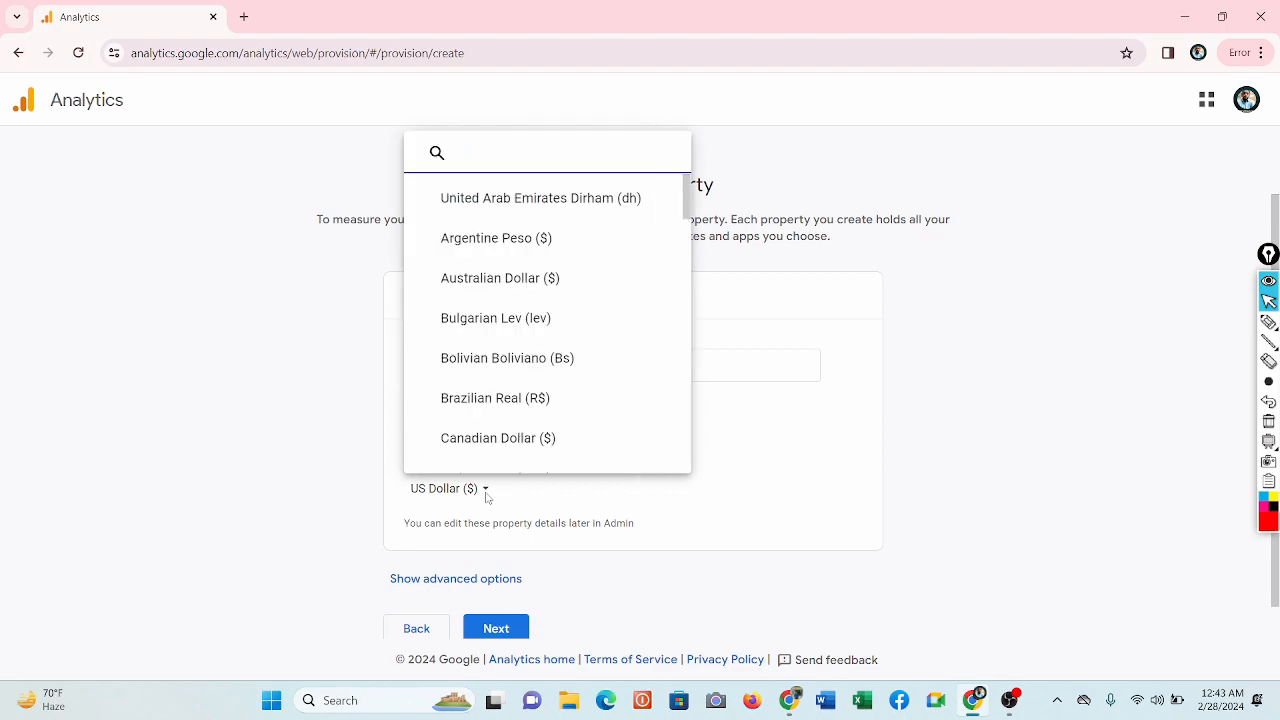
pyautogui.click(640, 599)
# Continue to the business details and set the industry category to Internet & Telecom.
pyautogui.scroll(-1, 637, 600)
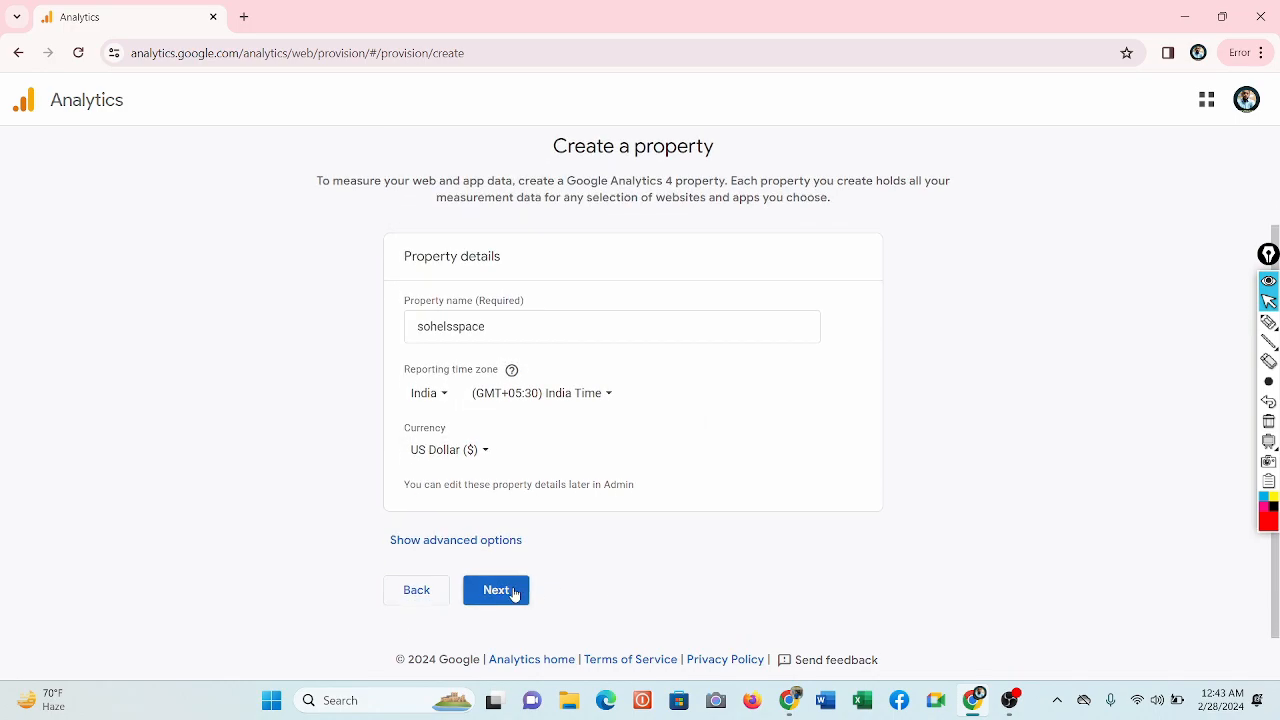
pyautogui.click(514, 594)
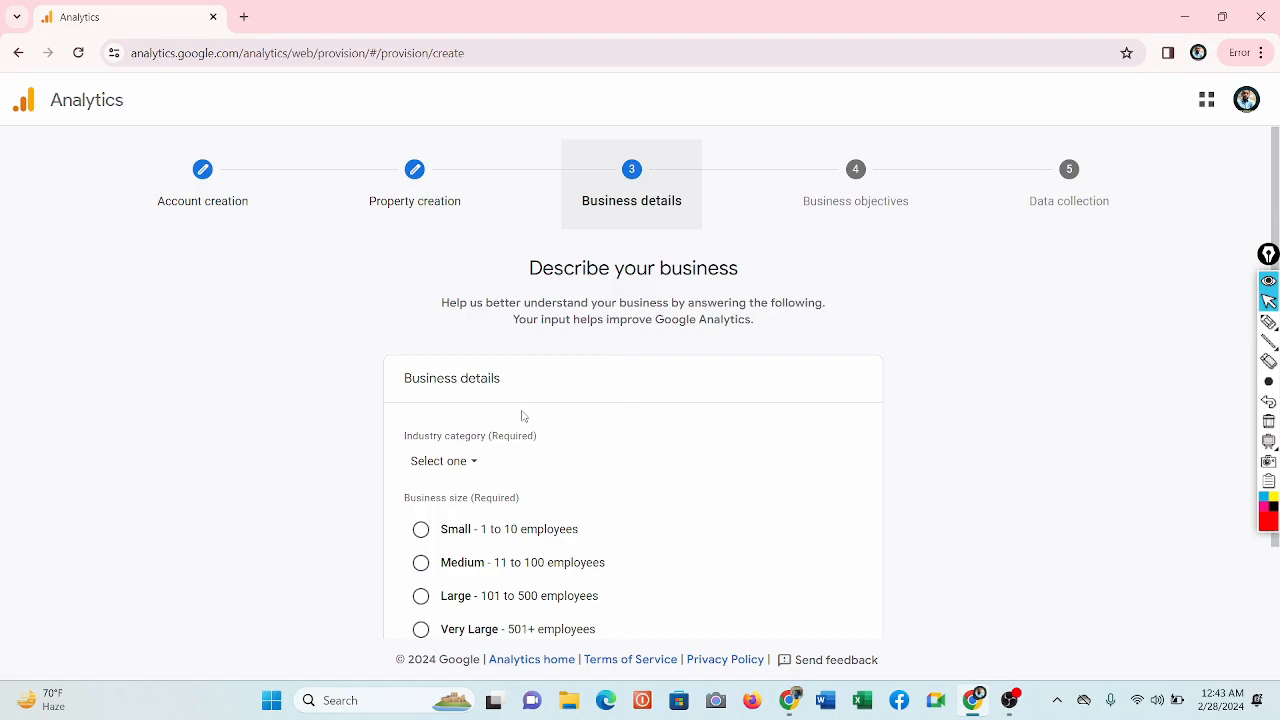
pyautogui.click(474, 469)
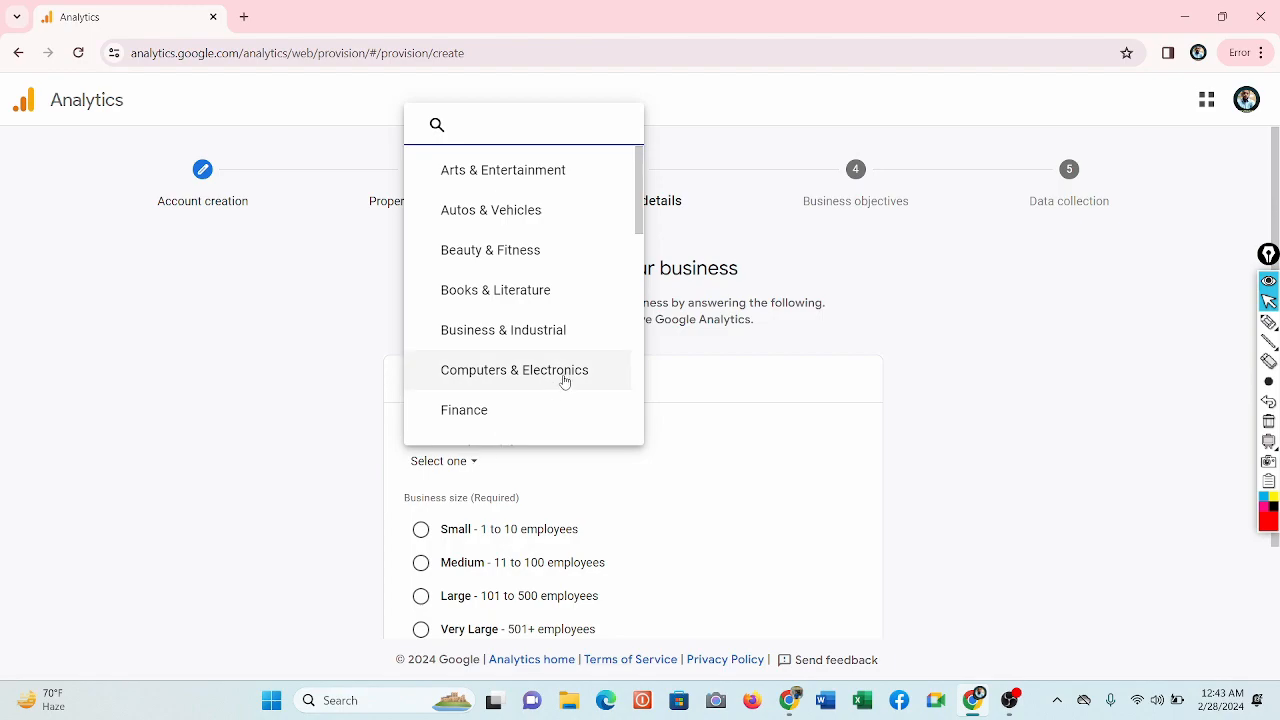
pyautogui.scroll(-3, 565, 380)
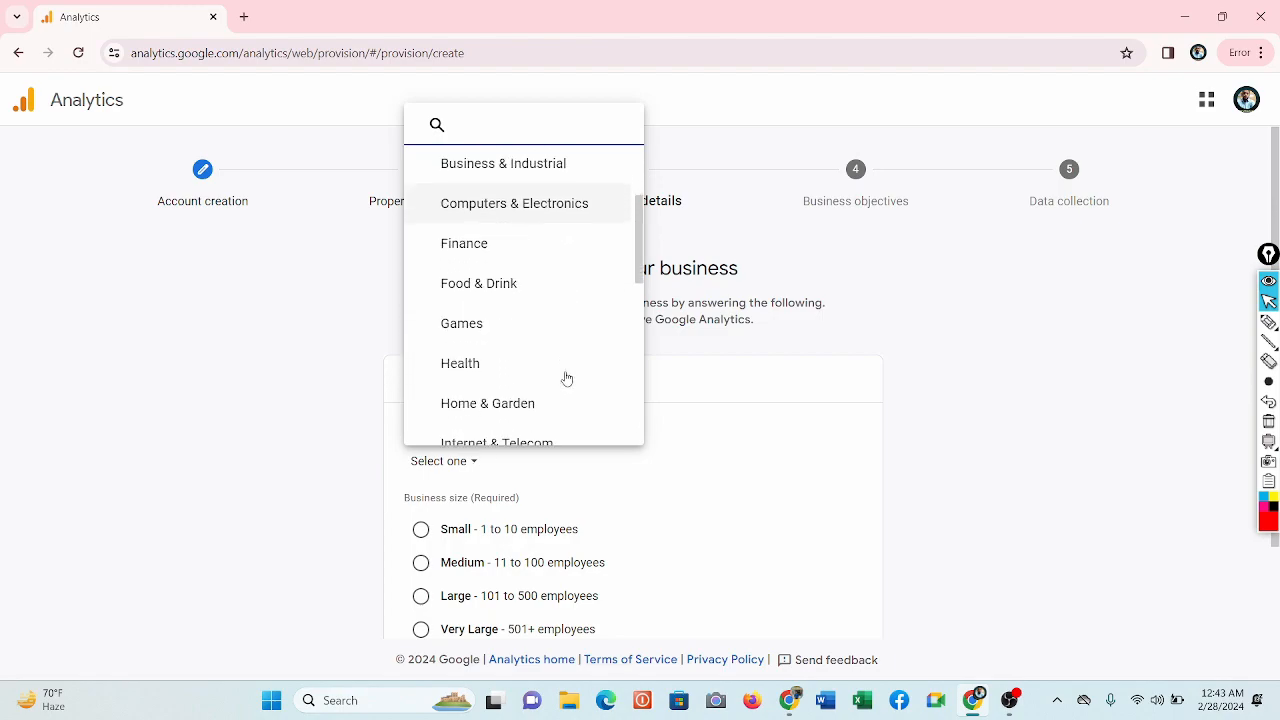
pyautogui.scroll(-2, 566, 378)
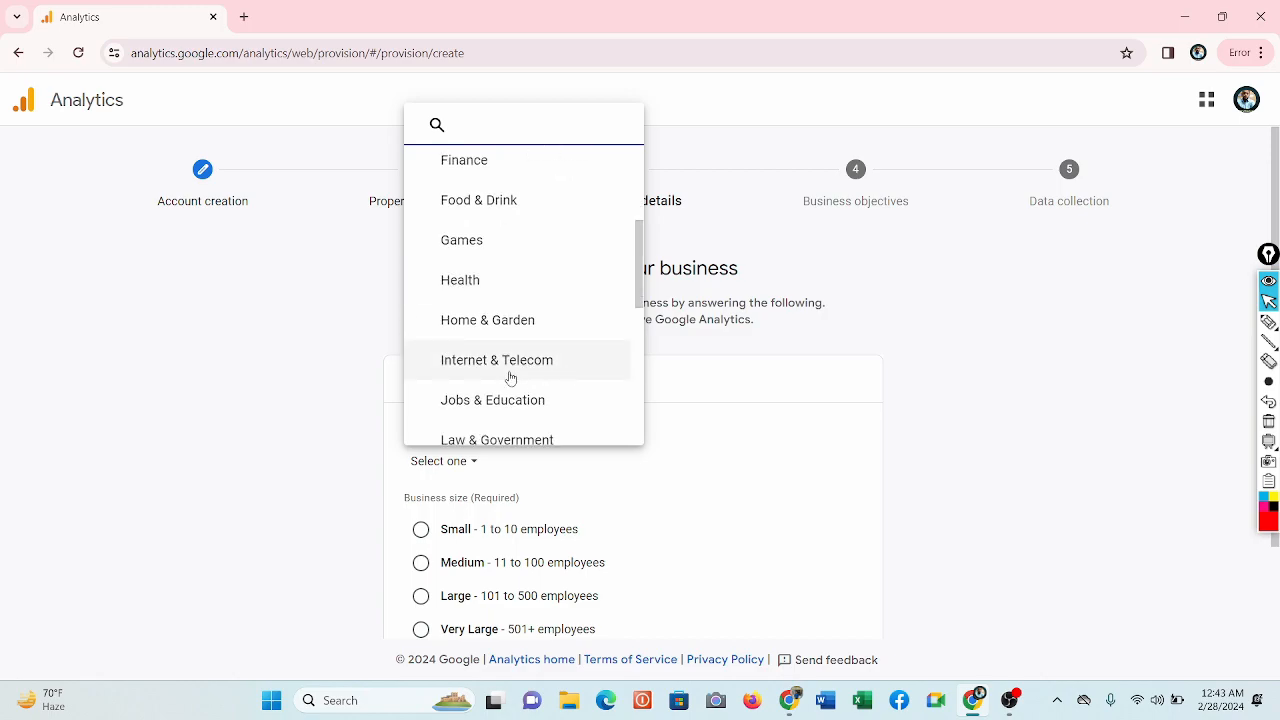
pyautogui.scroll(-2, 543, 340)
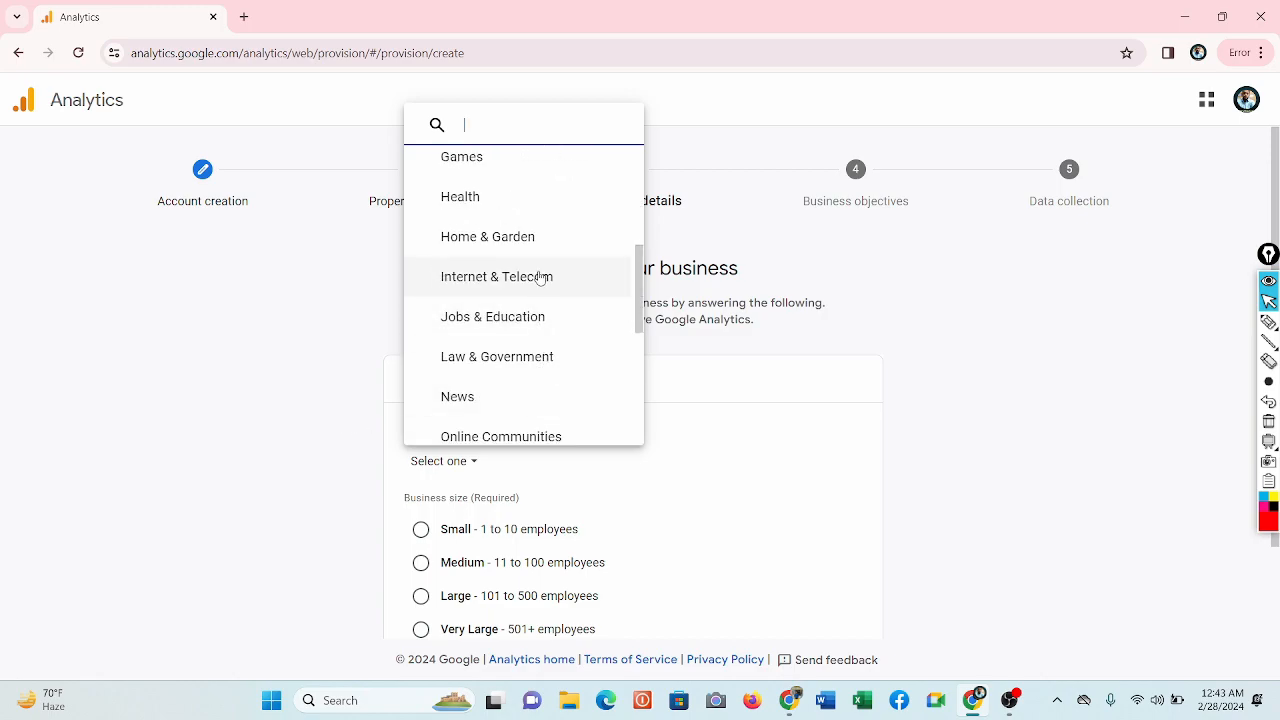
pyautogui.click(540, 278)
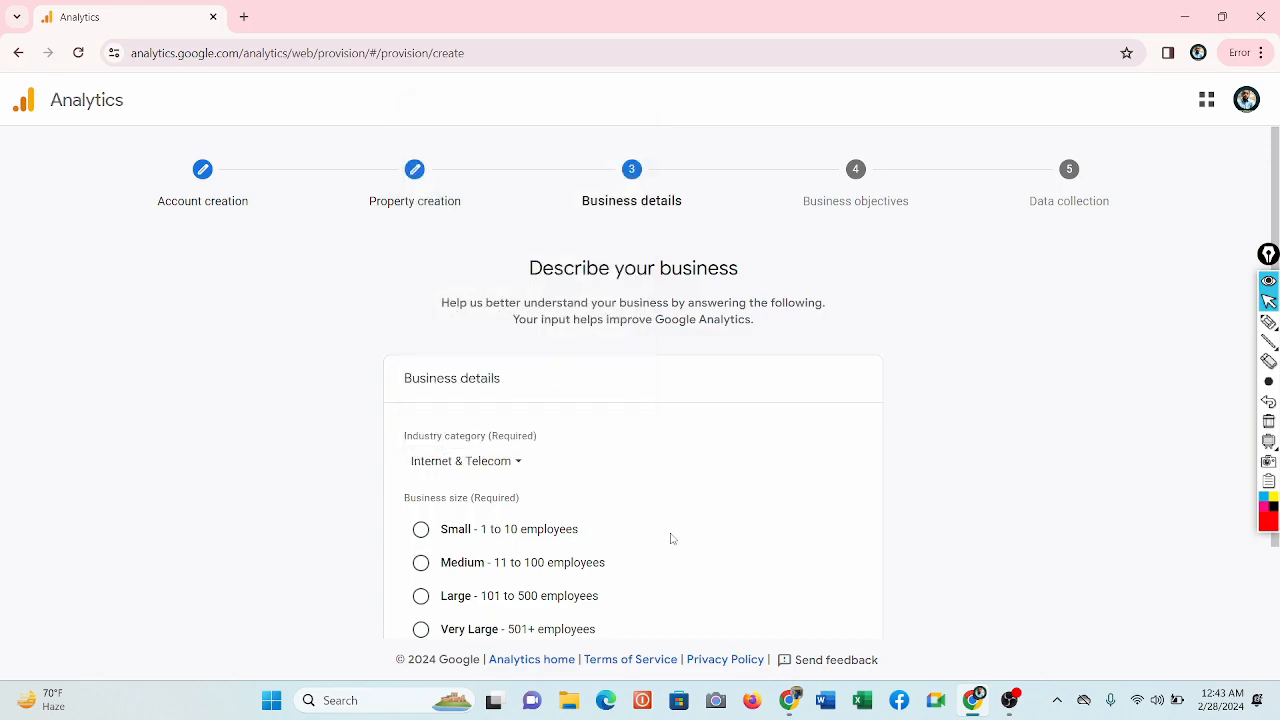
pyautogui.scroll(-2, 560, 510)
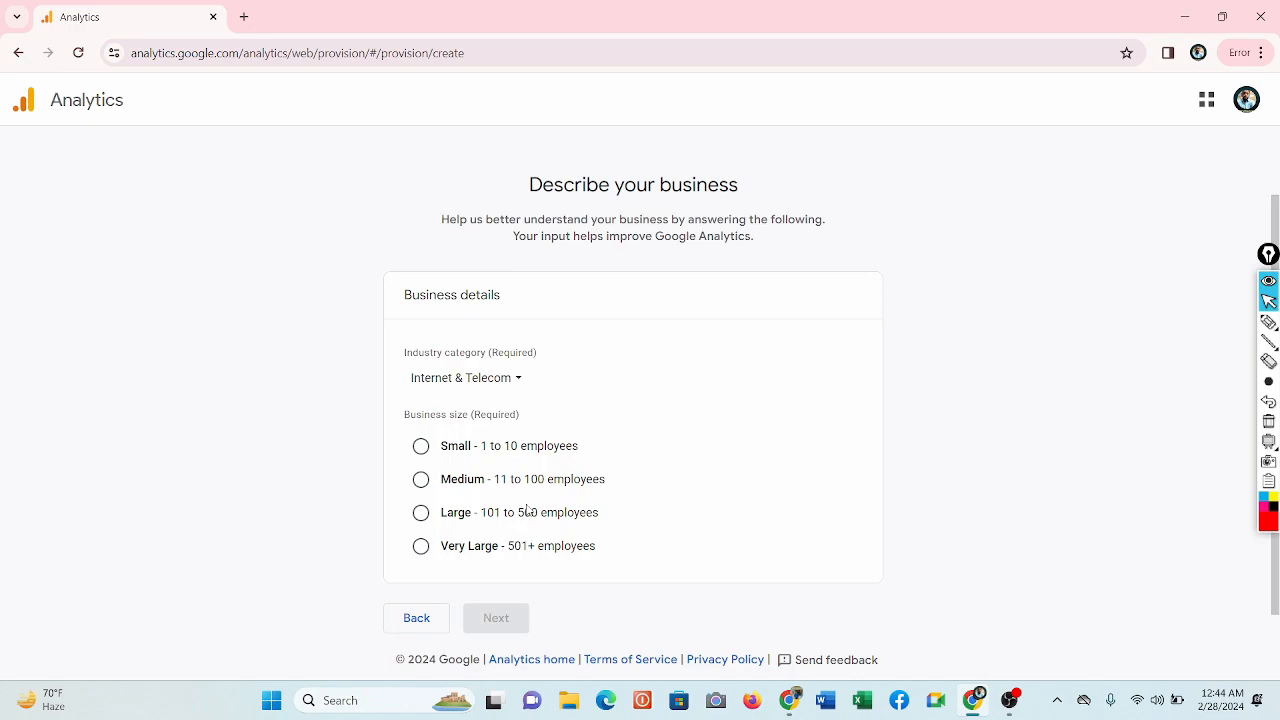
# Set the business size to Medium - 11 to 100 employees and continue to the business objectives.
pyautogui.click(428, 486)
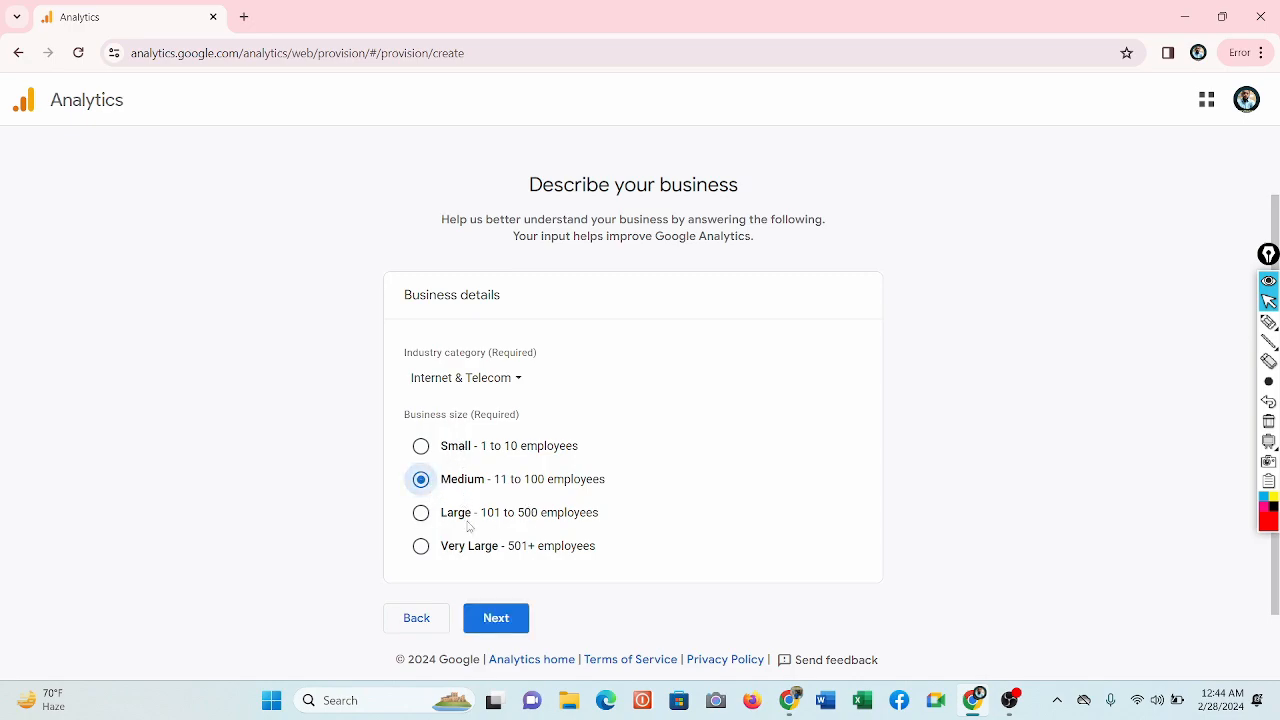
pyautogui.scroll(-1, 586, 570)
pyautogui.click(515, 591)
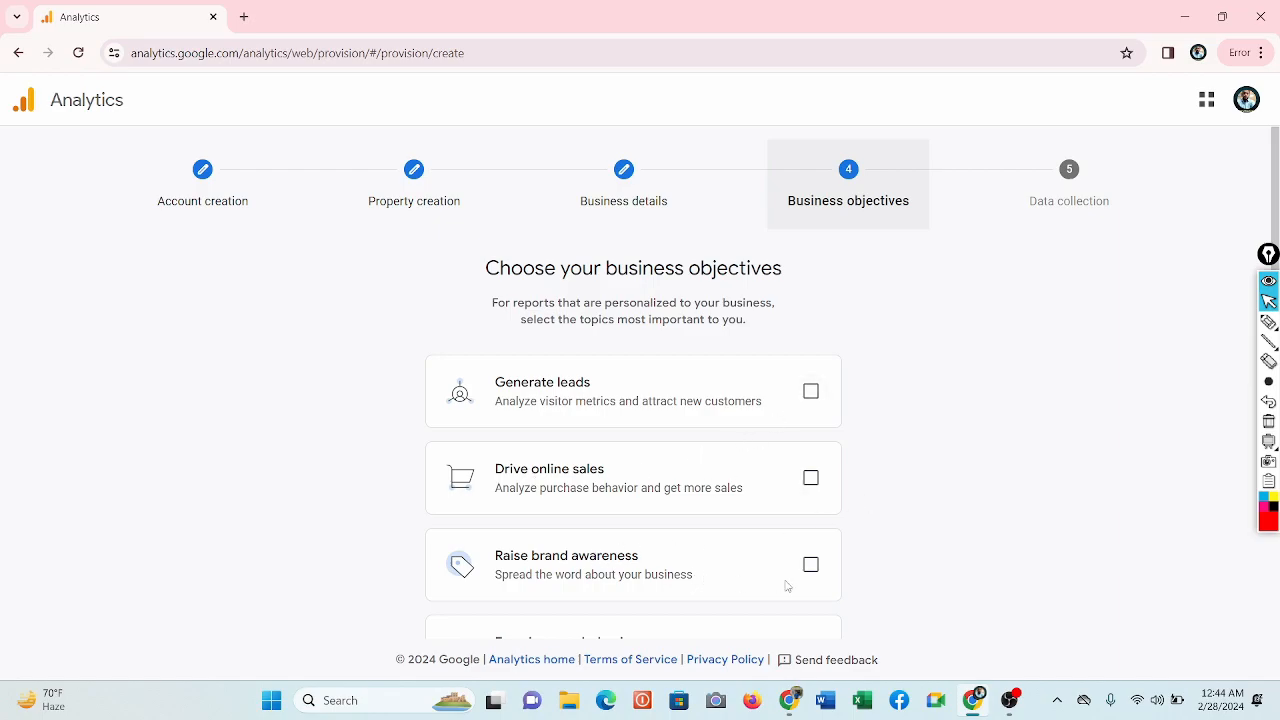
# Try selecting the four individual business objectives, replace them with Get baseline reports, and clear that option again.
pyautogui.scroll(-2, 703, 485)
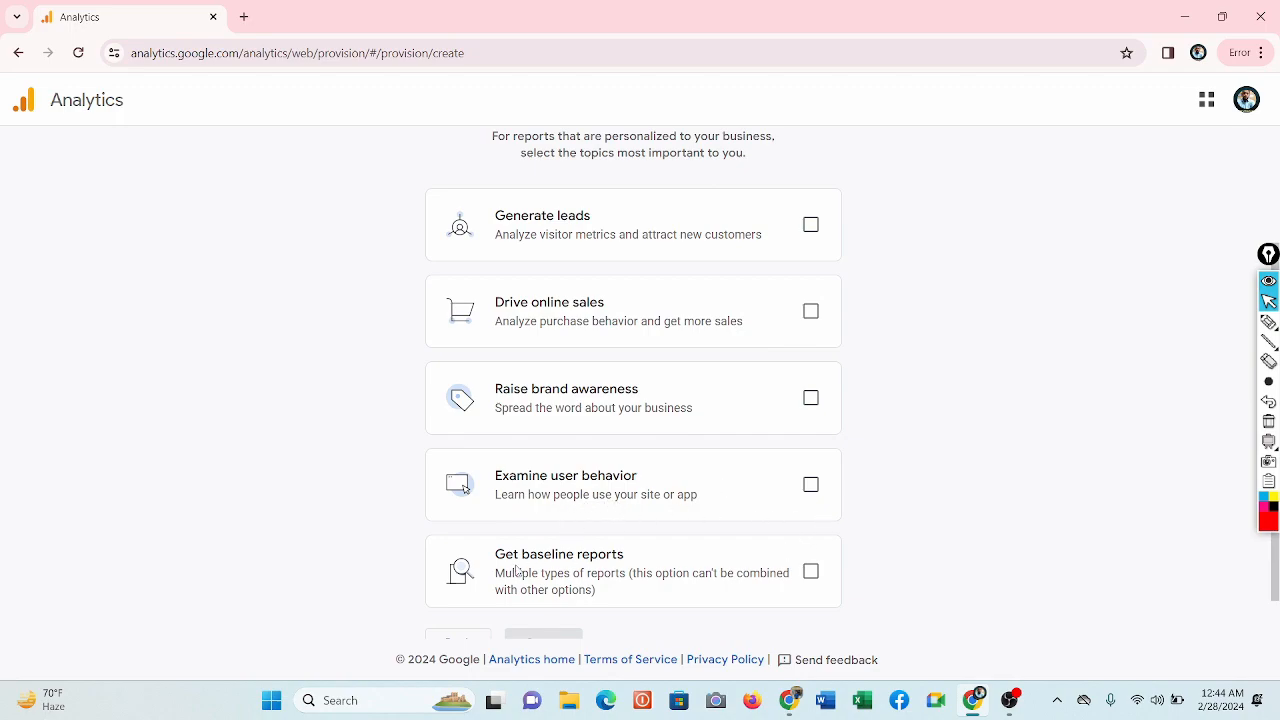
pyautogui.scroll(-1, 609, 573)
pyautogui.scroll(-1, 609, 573)
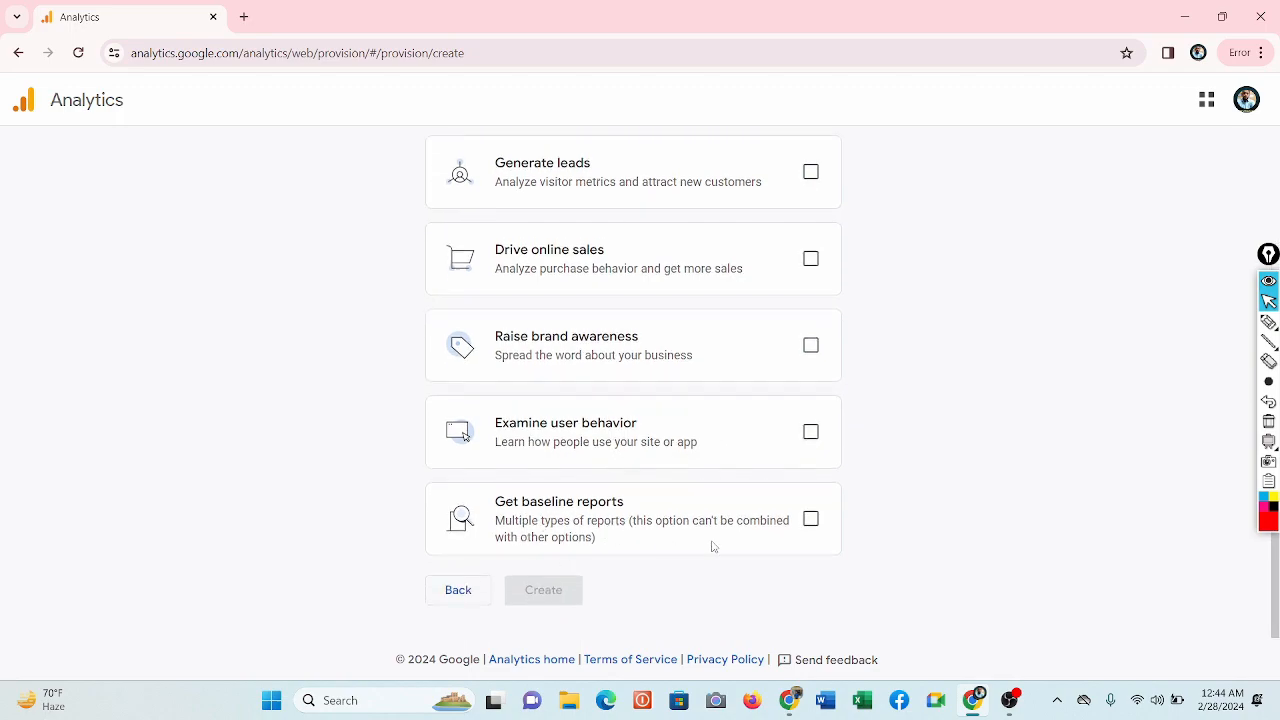
pyautogui.scroll(3, 708, 546)
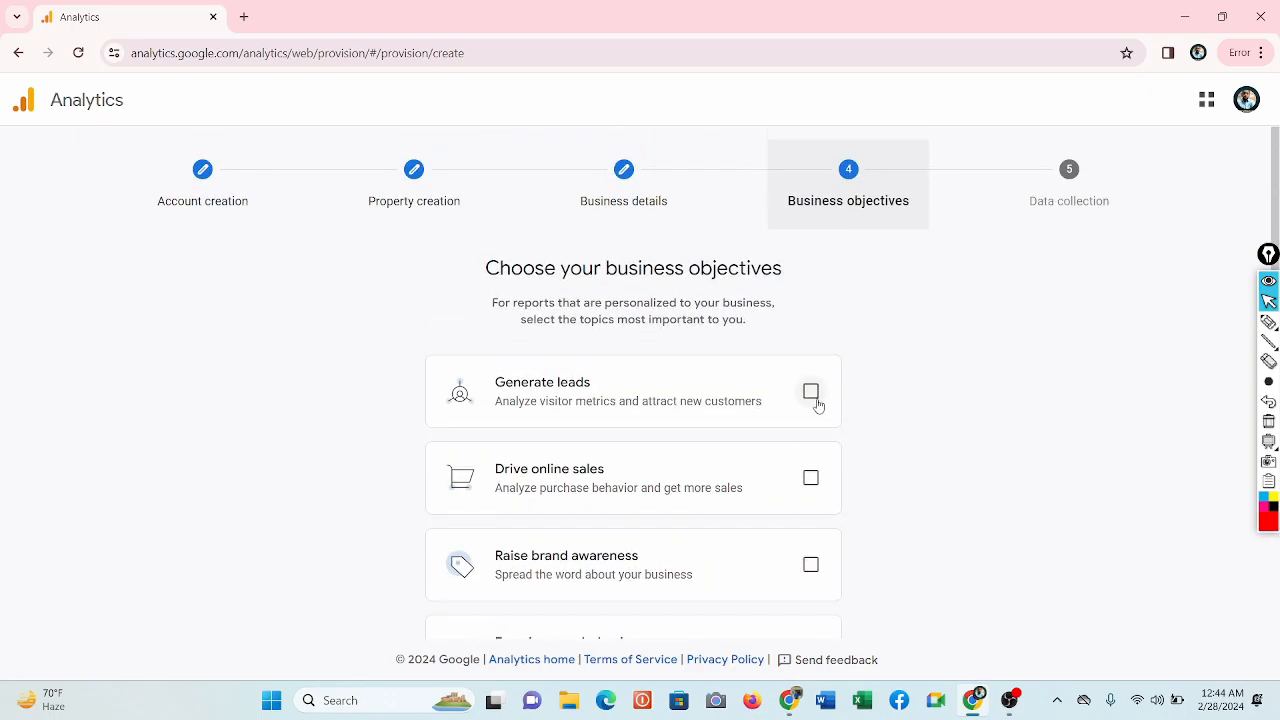
pyautogui.click(810, 391)
pyautogui.click(811, 479)
pyautogui.scroll(-2, 822, 480)
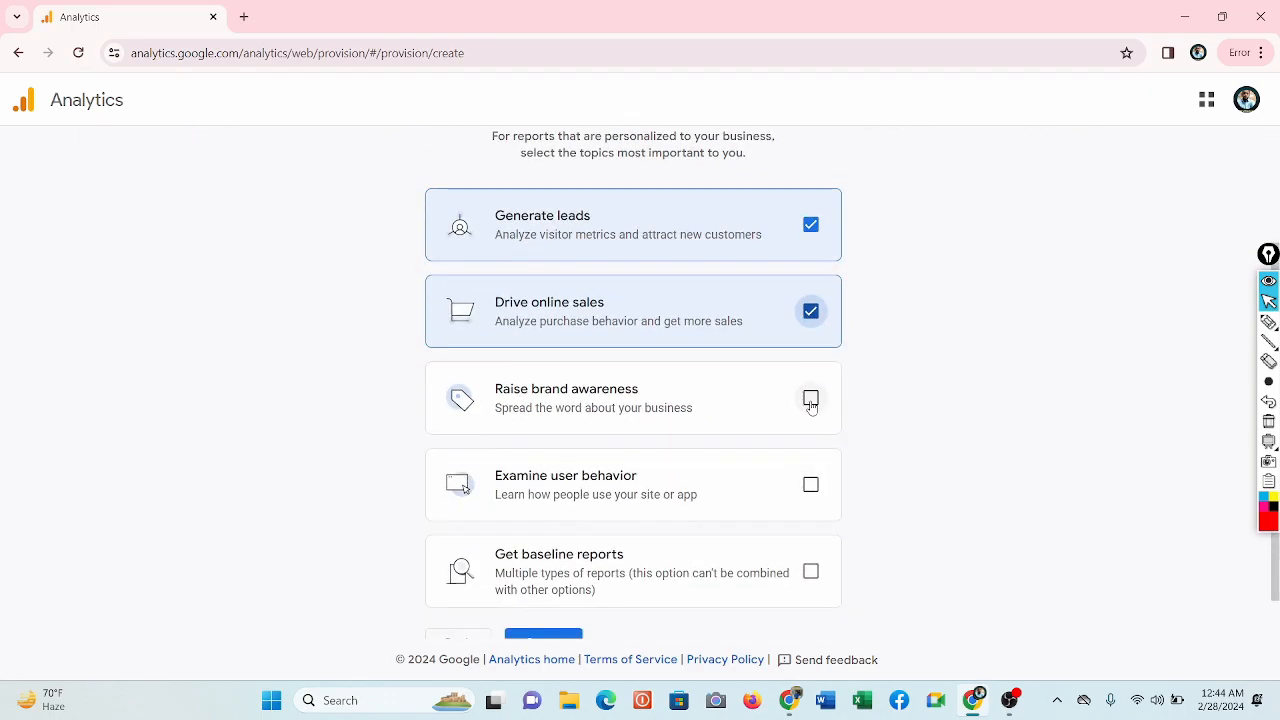
pyautogui.click(811, 398)
pyautogui.click(811, 484)
pyautogui.scroll(-1, 811, 545)
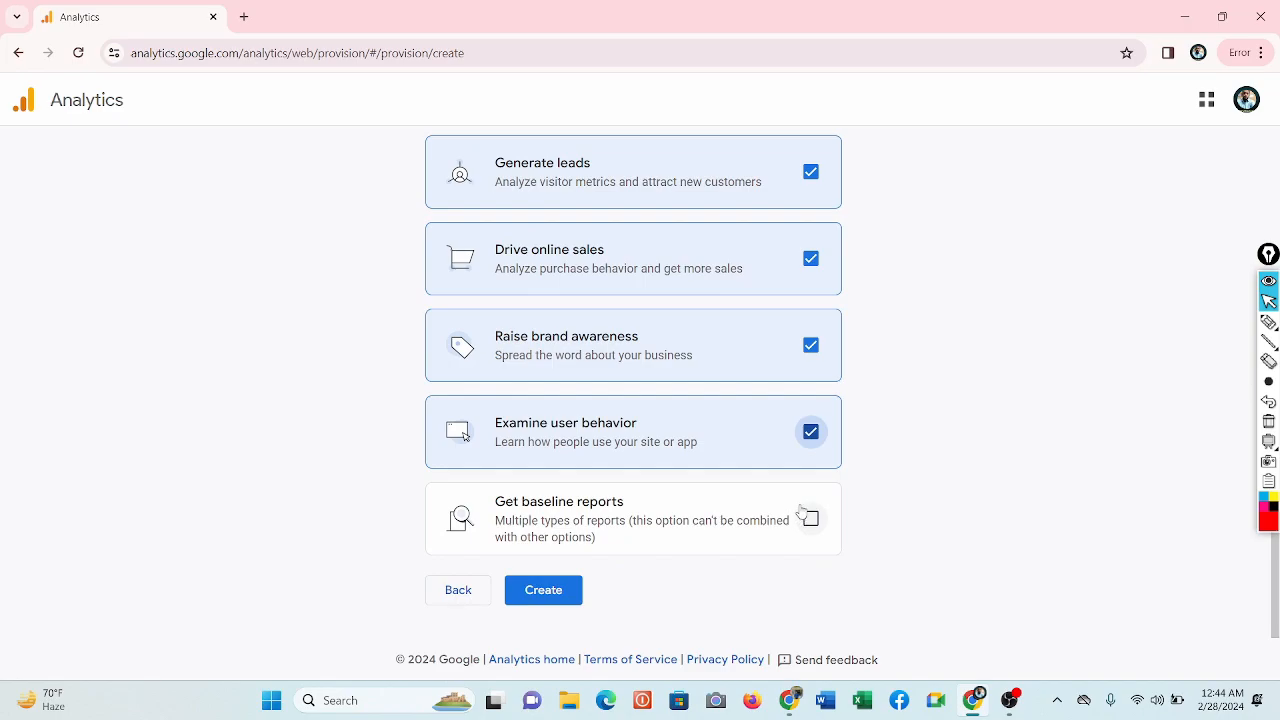
pyautogui.click(808, 517)
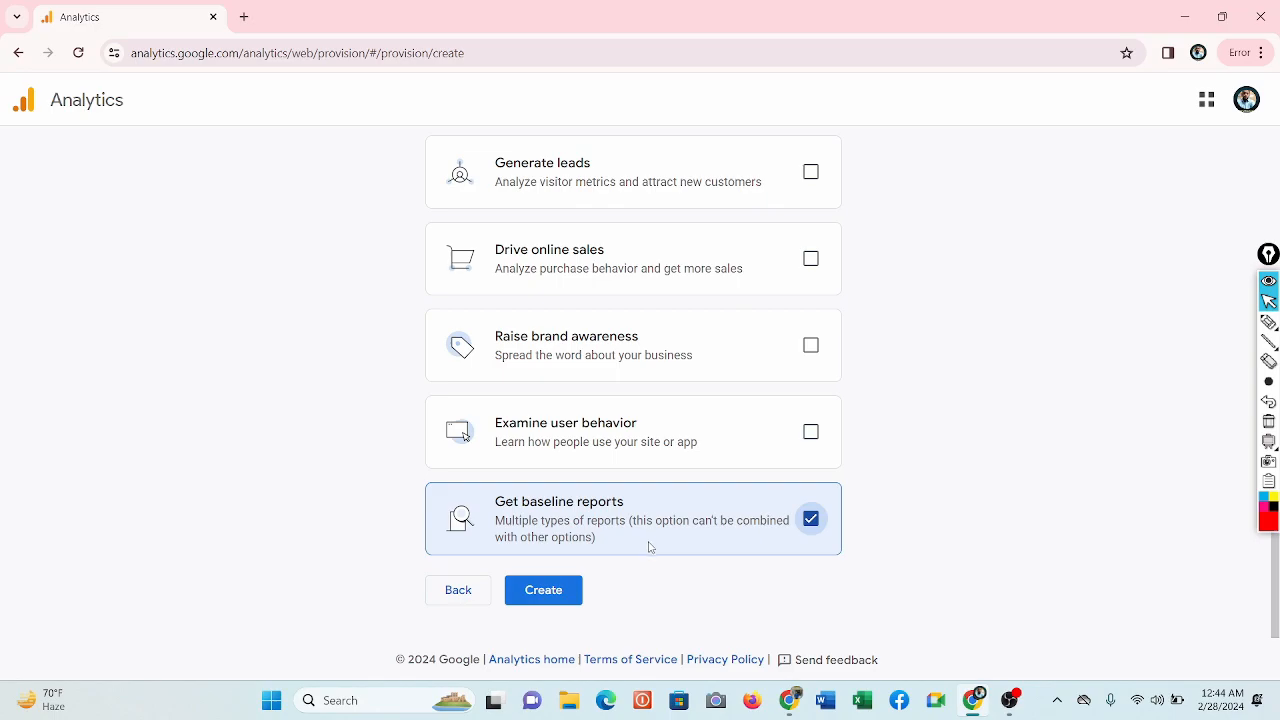
pyautogui.click(810, 519)
# Select the Generate leads, Drive online sales, Raise brand awareness and Examine user behavior objectives and create the property.
pyautogui.scroll(3, 835, 399)
pyautogui.click(810, 391)
pyautogui.scroll(-1, 811, 400)
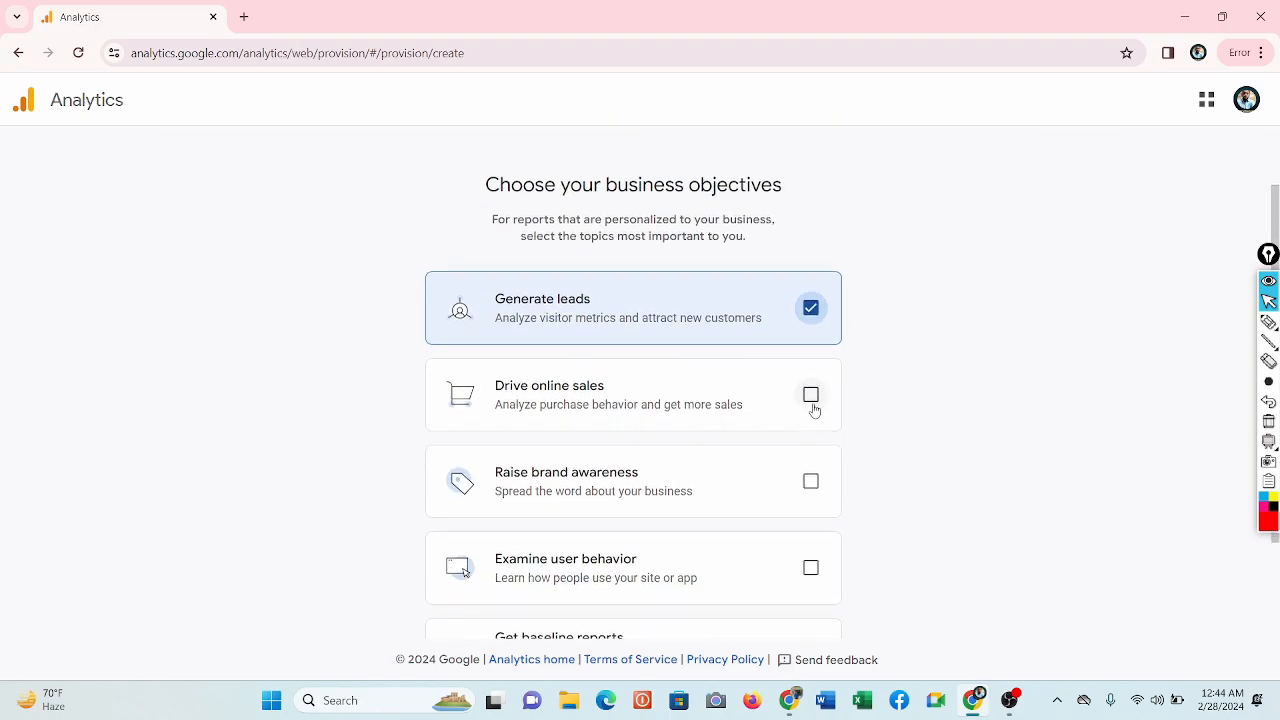
pyautogui.click(812, 399)
pyautogui.click(809, 481)
pyautogui.scroll(-2, 808, 483)
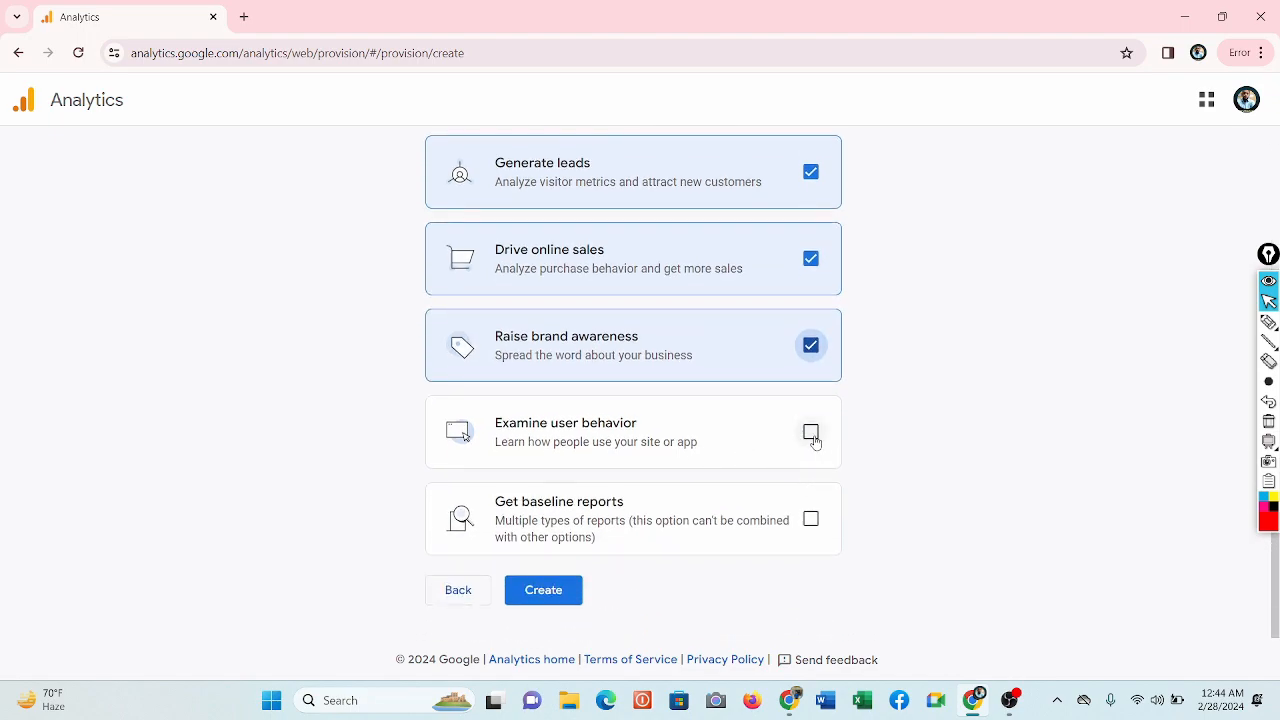
pyautogui.click(811, 433)
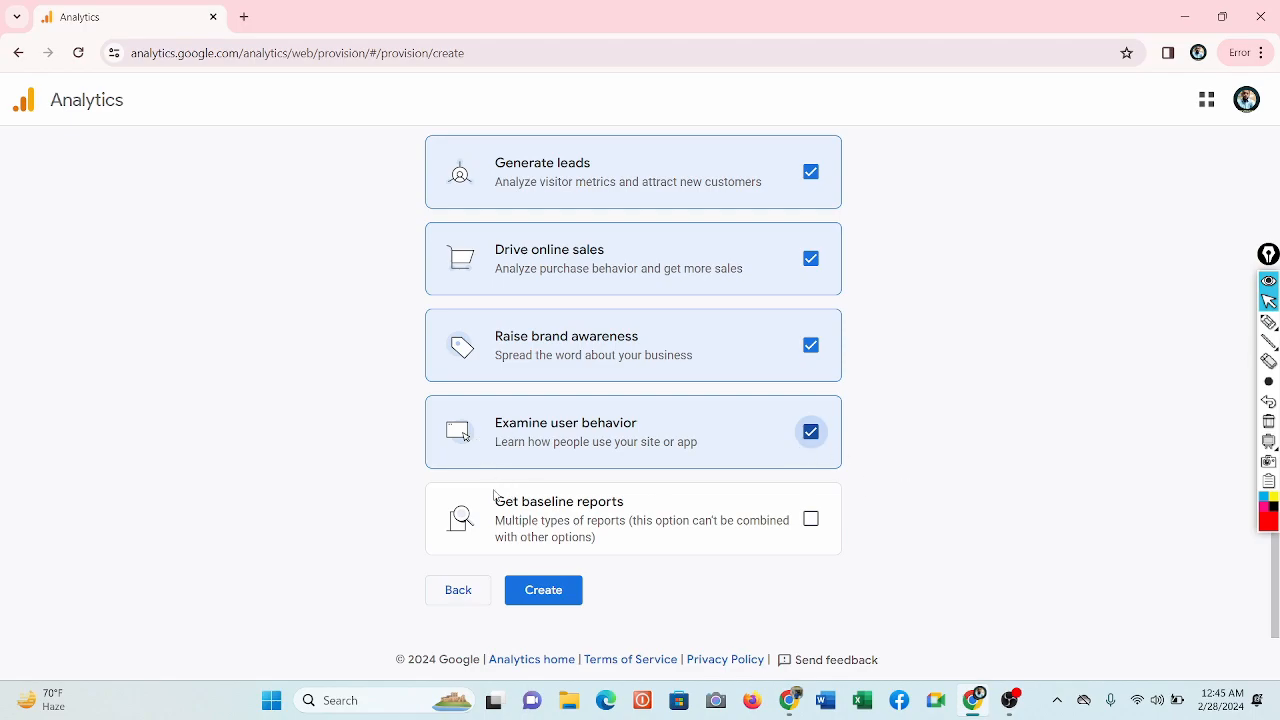
pyautogui.click(554, 592)
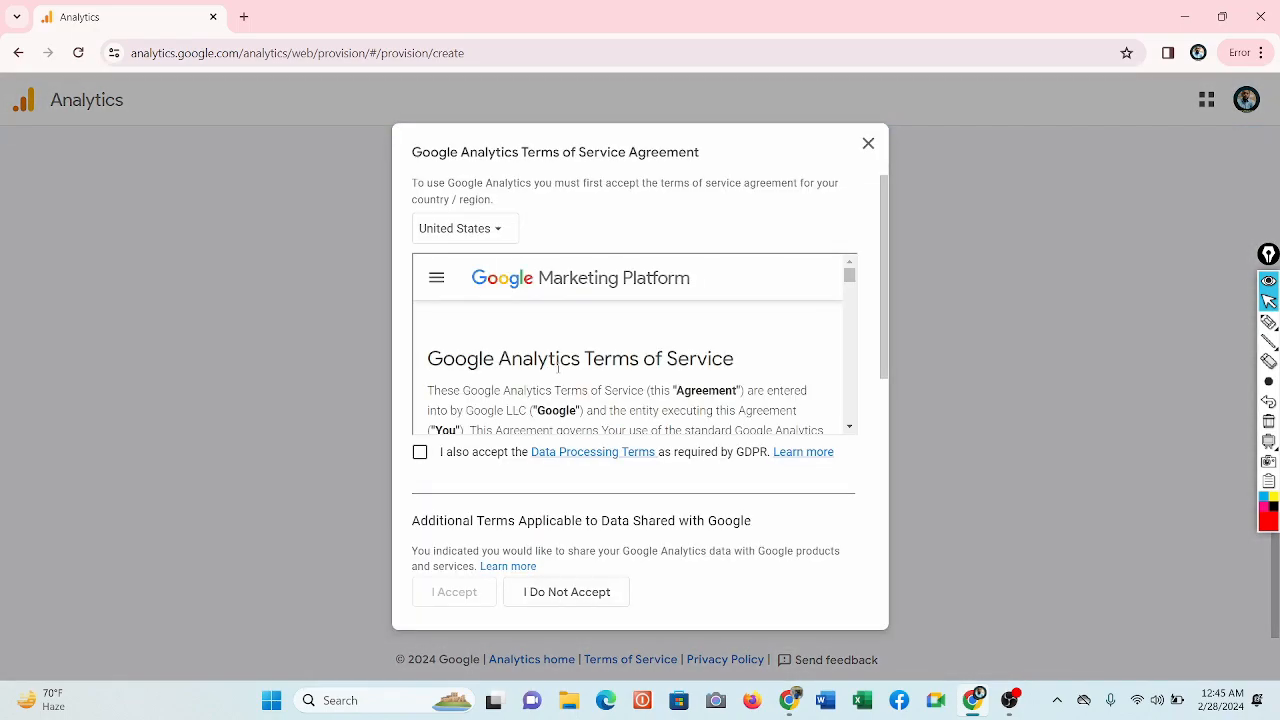
# Go through the Google Analytics Terms of Service and accept the Data Processing Terms required by GDPR.
pyautogui.scroll(-10, 591, 378)
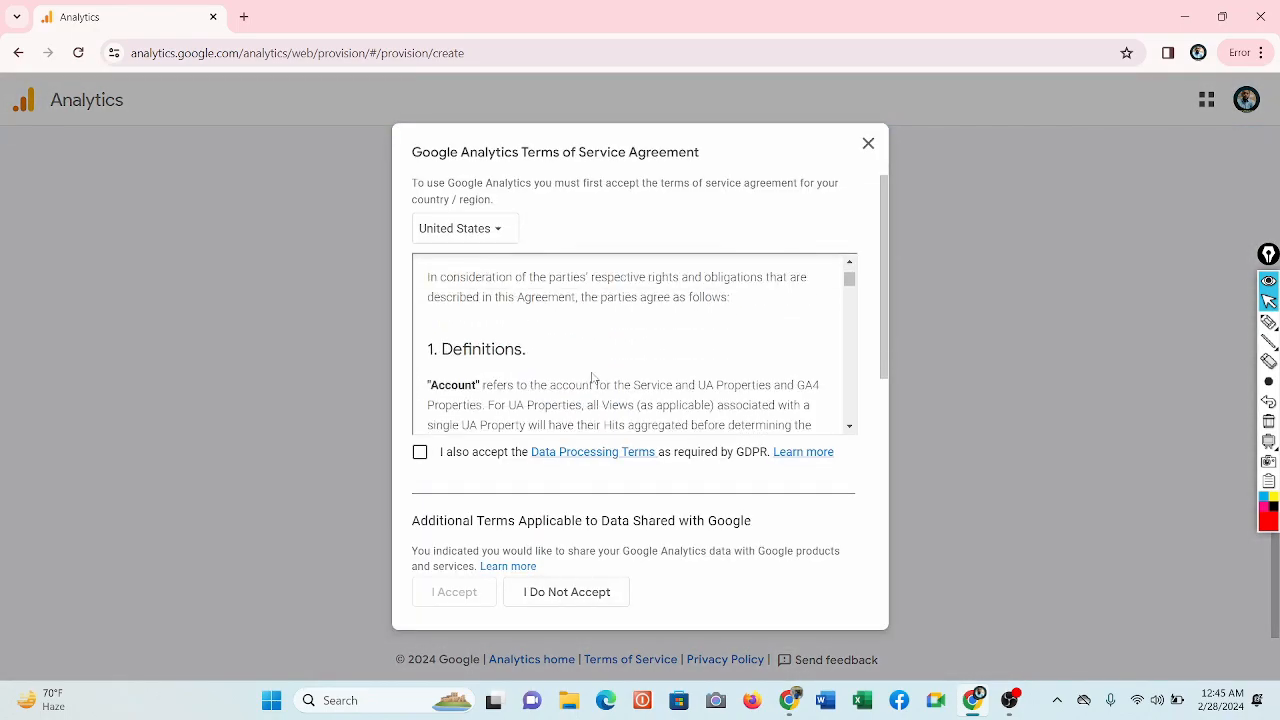
pyautogui.scroll(-10, 591, 378)
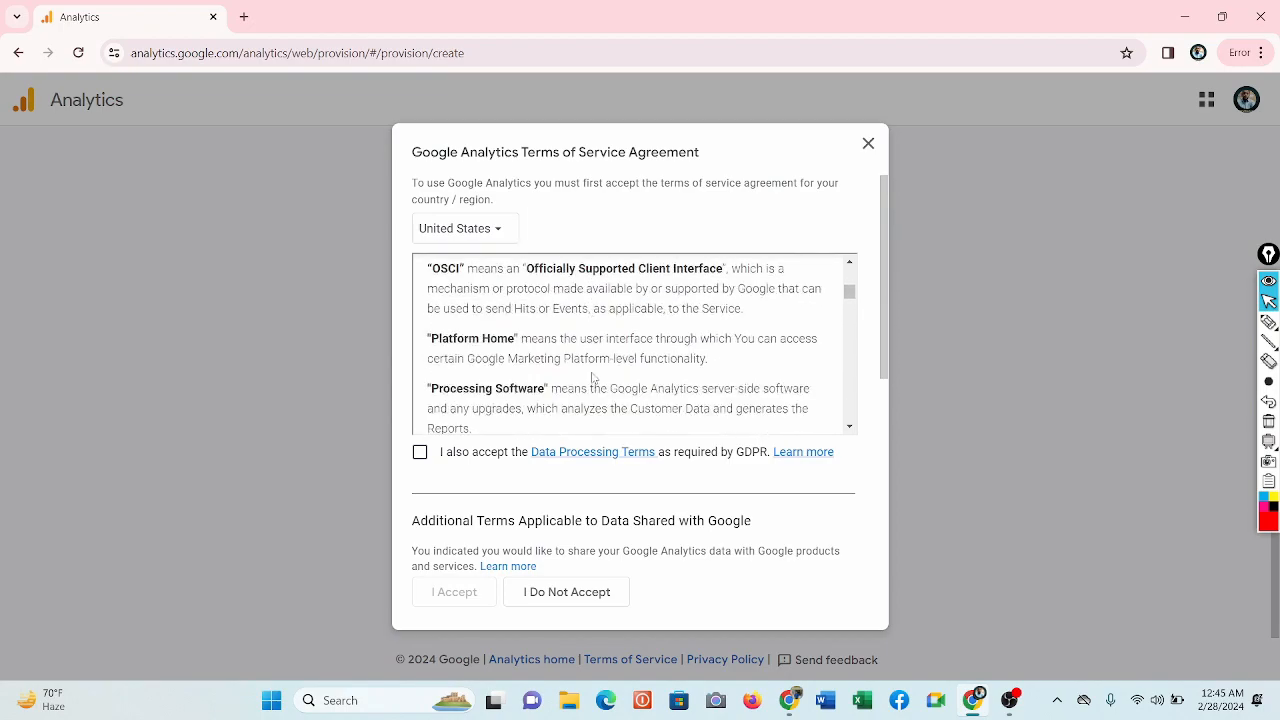
pyautogui.scroll(-10, 591, 378)
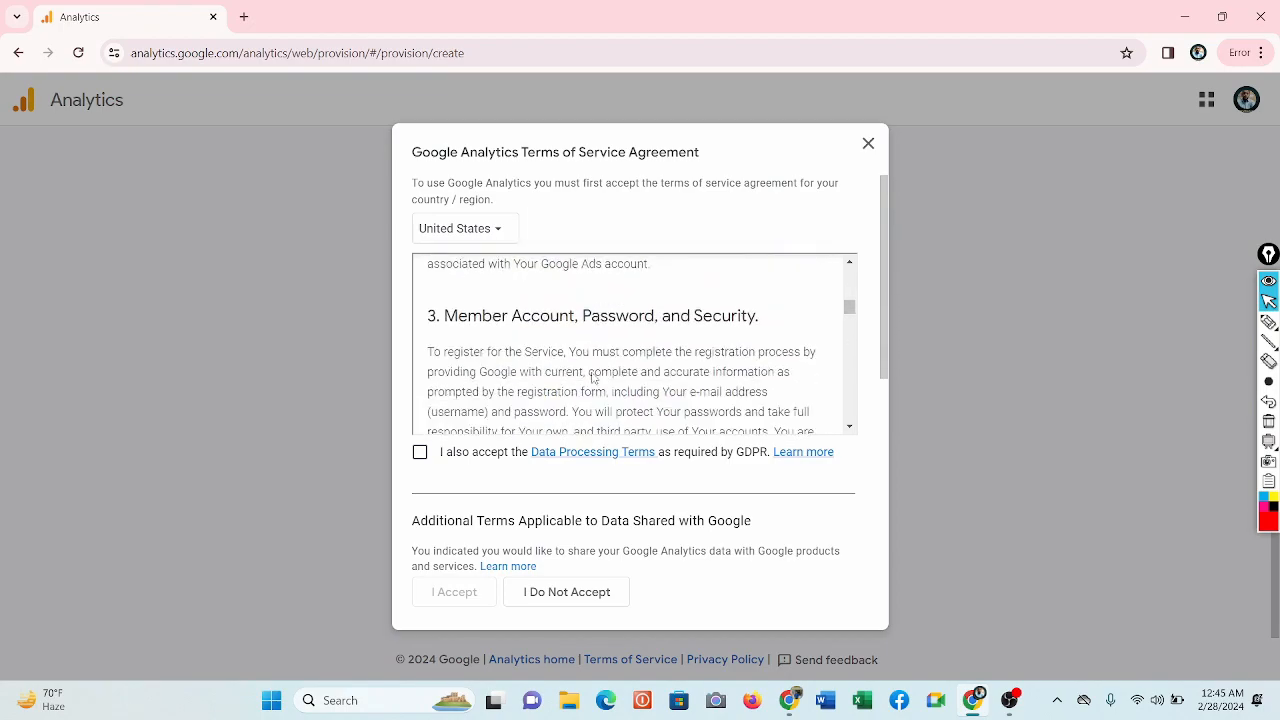
pyautogui.scroll(-10, 591, 378)
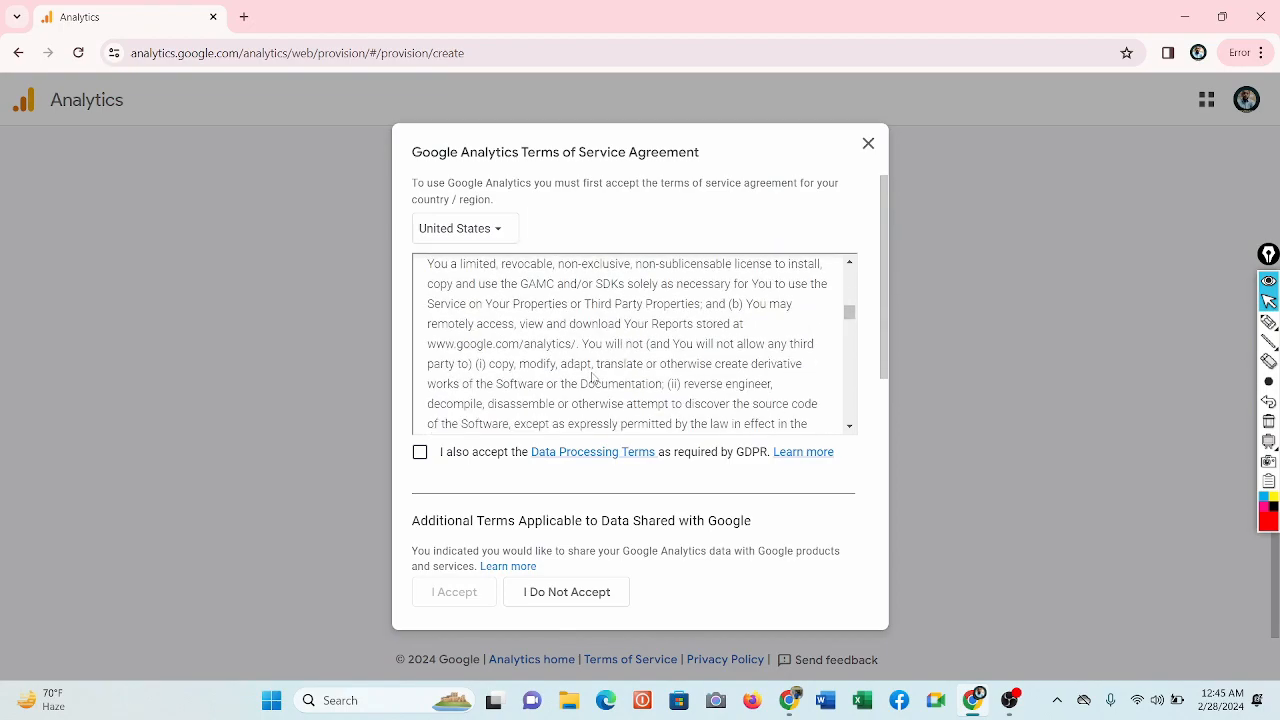
pyautogui.click(421, 453)
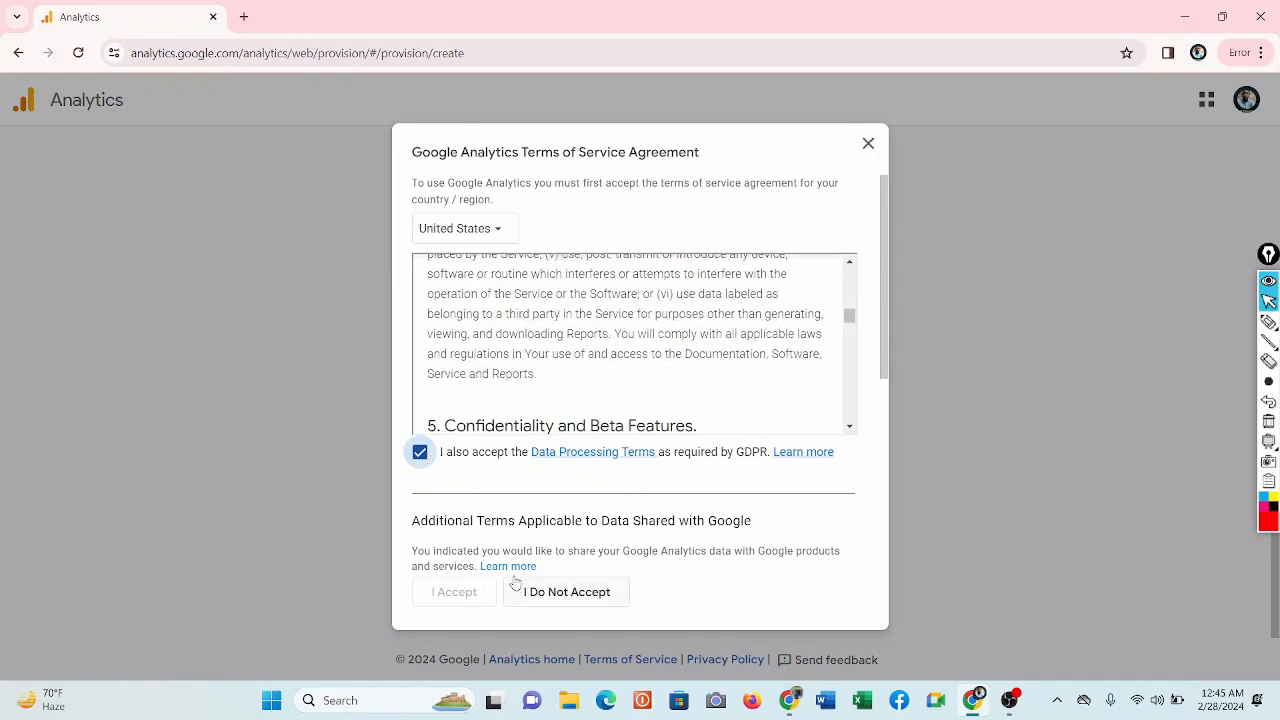
pyautogui.scroll(-10, 734, 366)
pyautogui.scroll(-15, 761, 394)
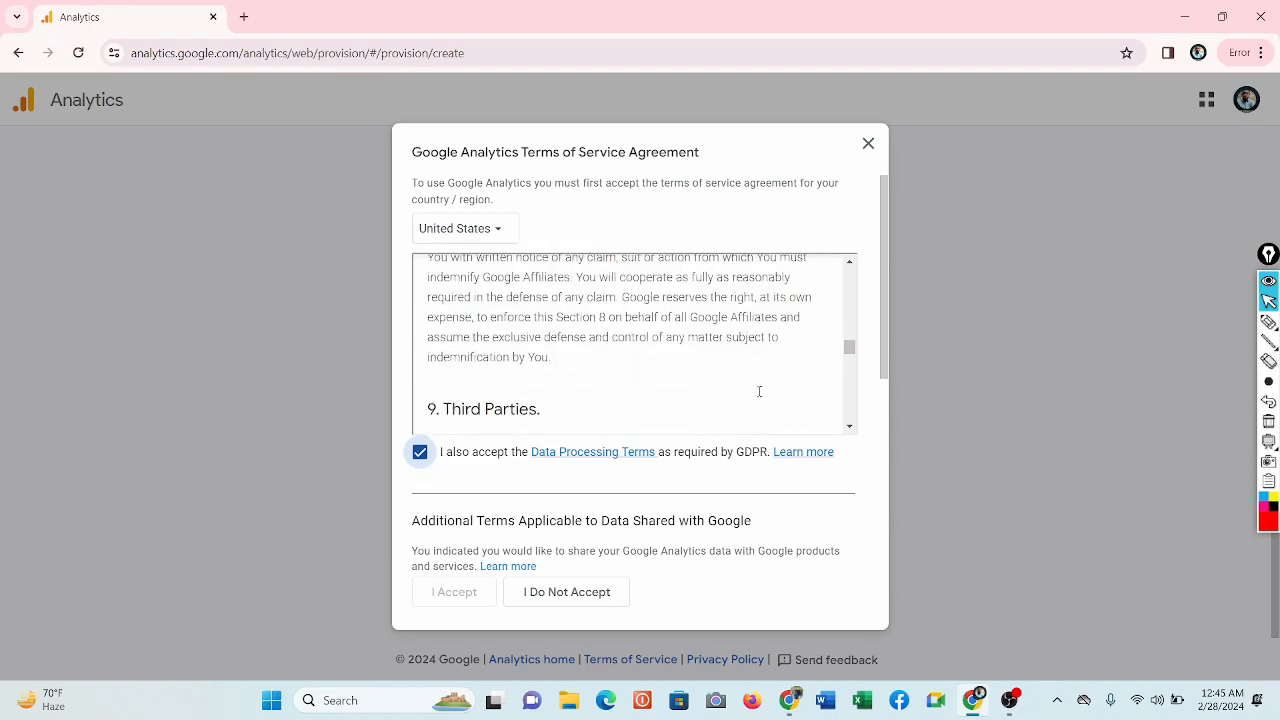
pyautogui.moveTo(849, 368); pyautogui.dragTo(862, 422)
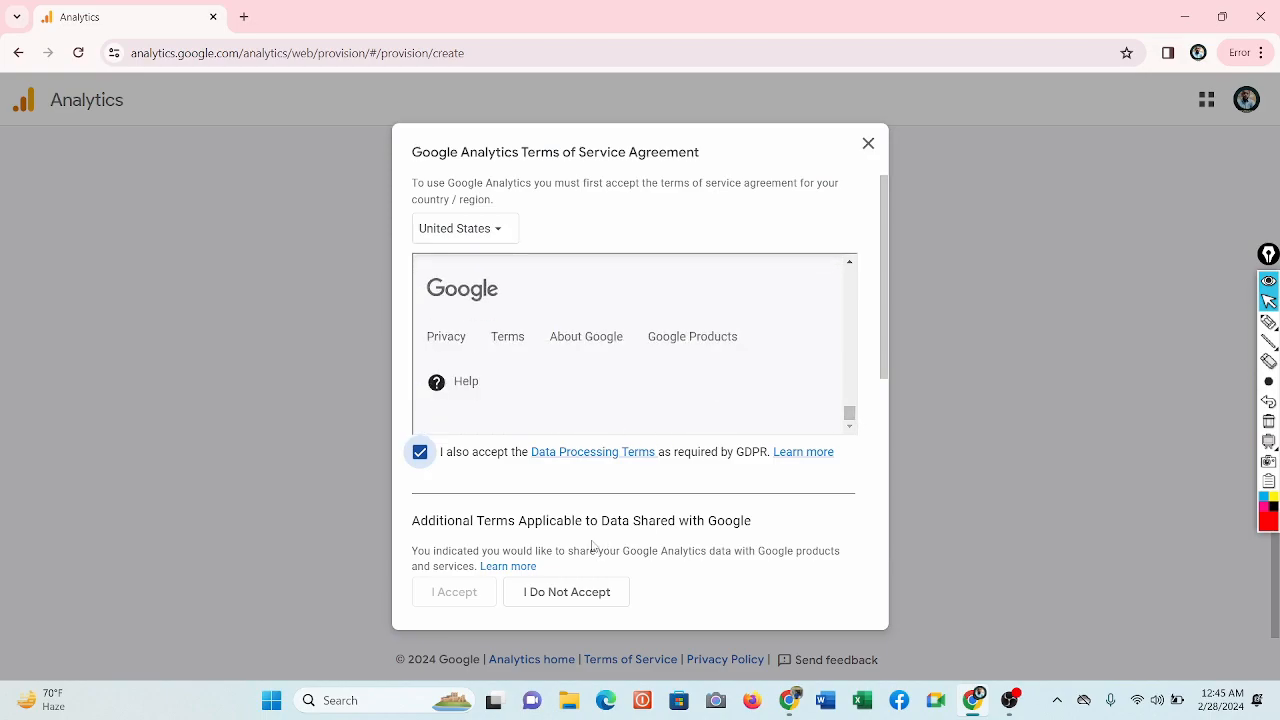
pyautogui.click(470, 600)
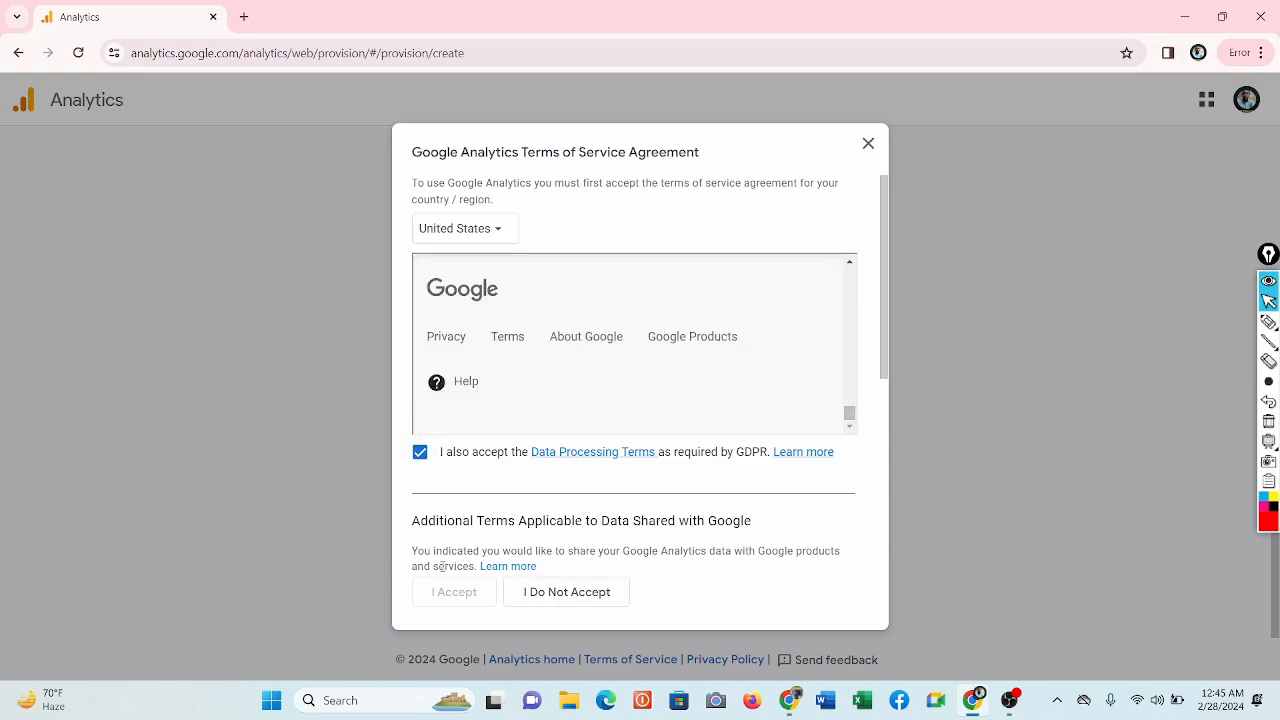
pyautogui.click(421, 454)
pyautogui.click(421, 454)
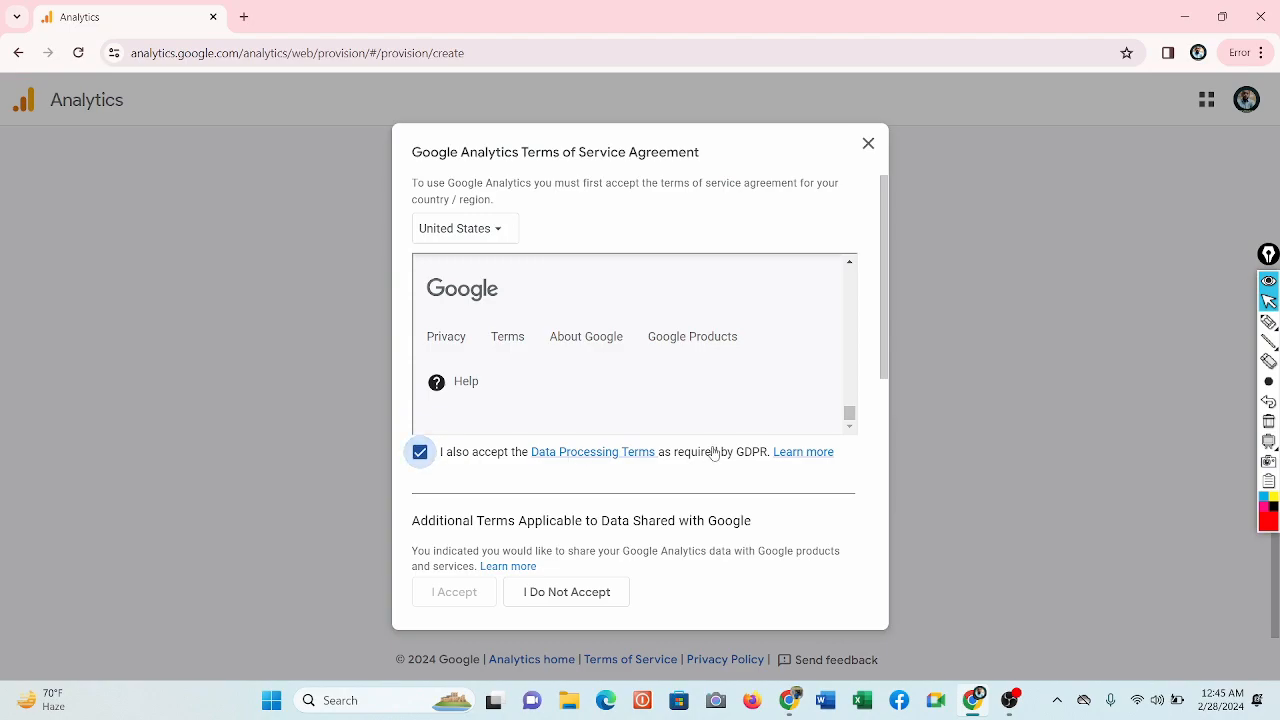
# Accept the Measurement Controller-Controller Data Protection Terms for shared data and agree to the whole service agreement.
pyautogui.scroll(-10, 714, 449)
pyautogui.scroll(-10, 561, 543)
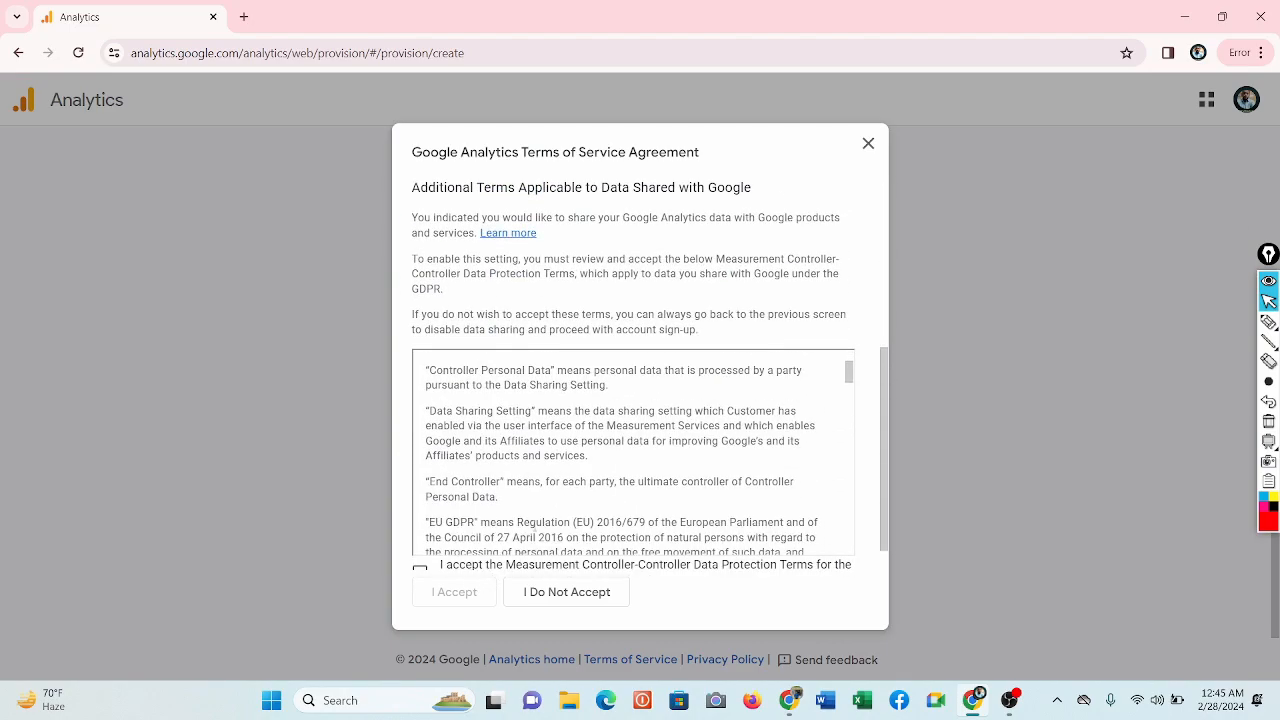
pyautogui.moveTo(851, 385); pyautogui.dragTo(850, 545)
pyautogui.click(419, 567)
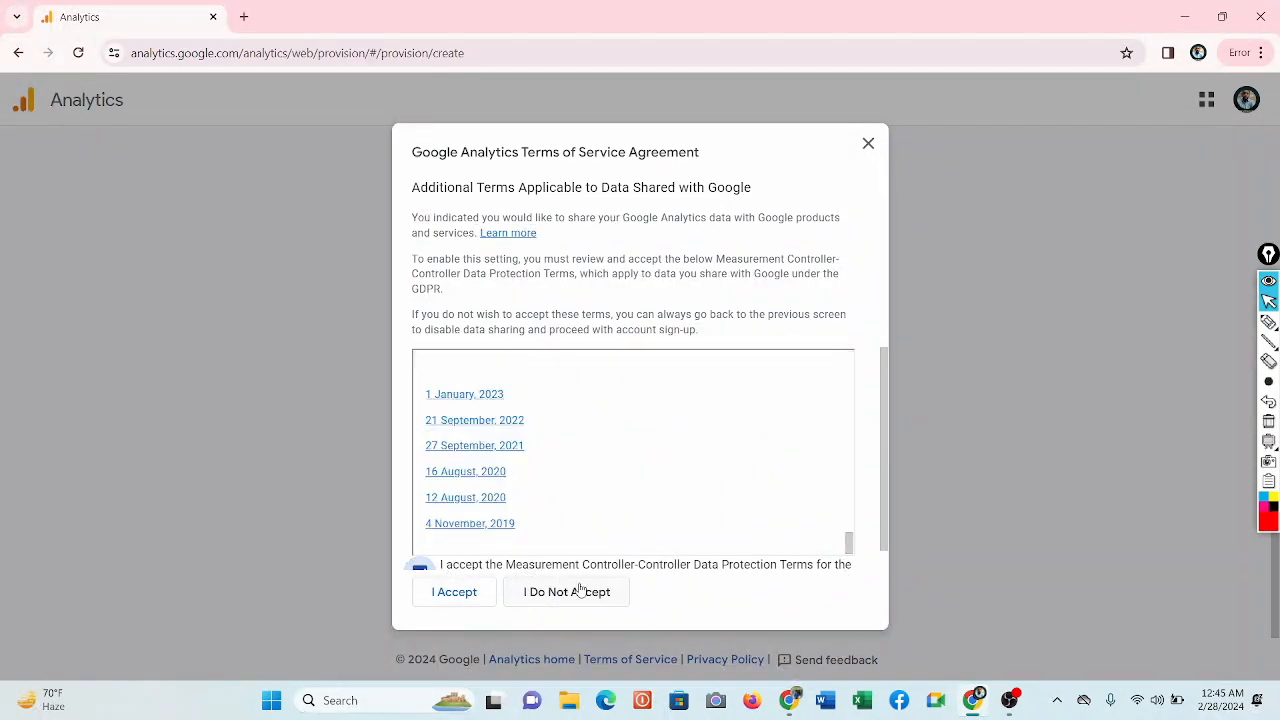
pyautogui.click(464, 599)
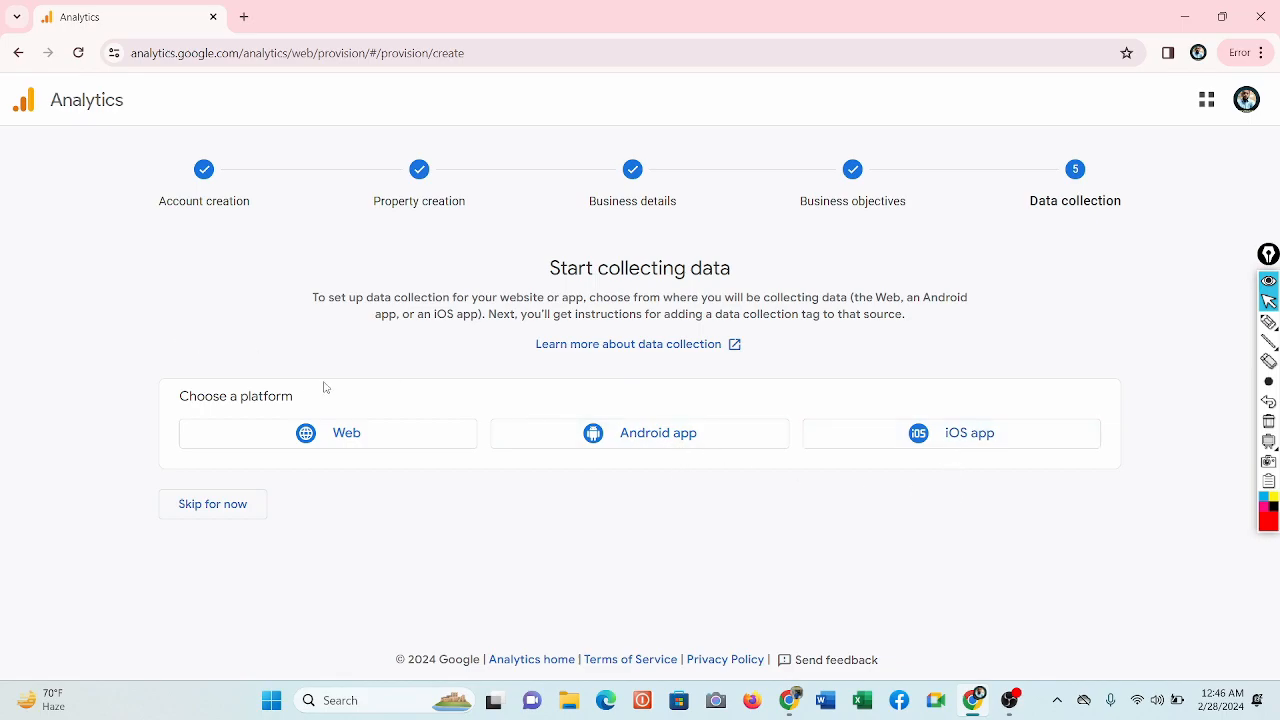
pyautogui.click(350, 437)
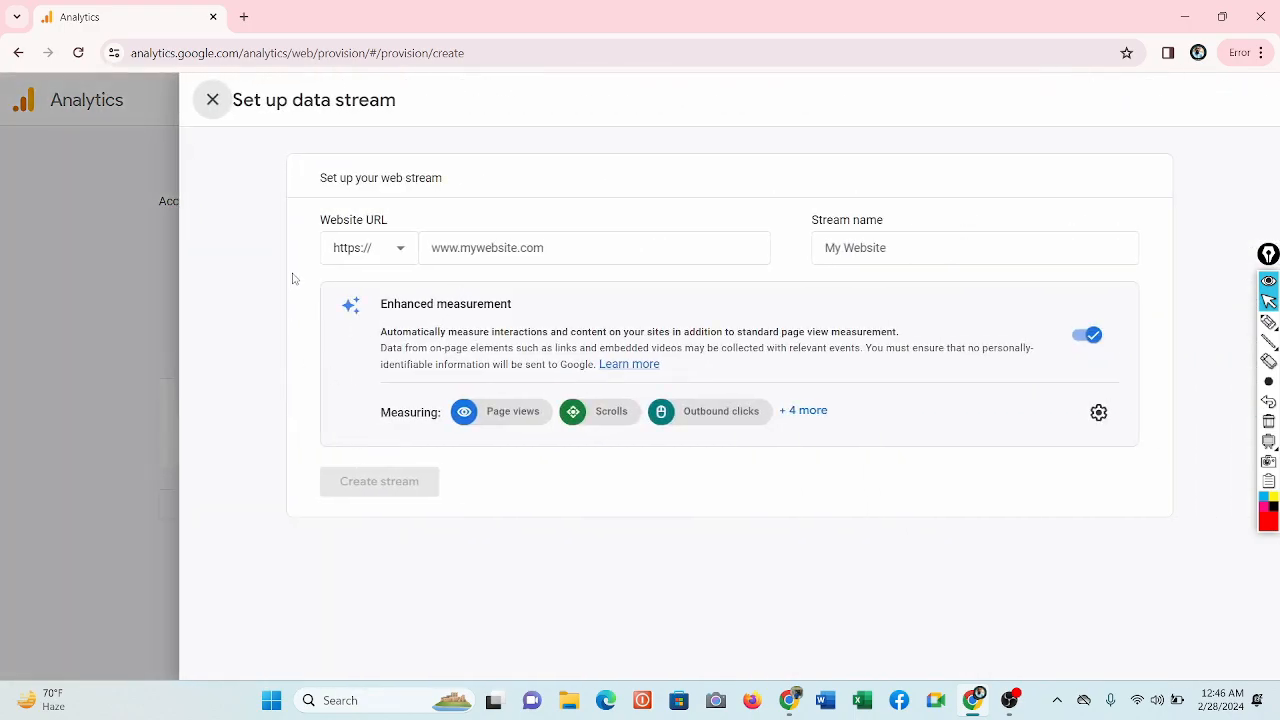
pyautogui.click(460, 248)
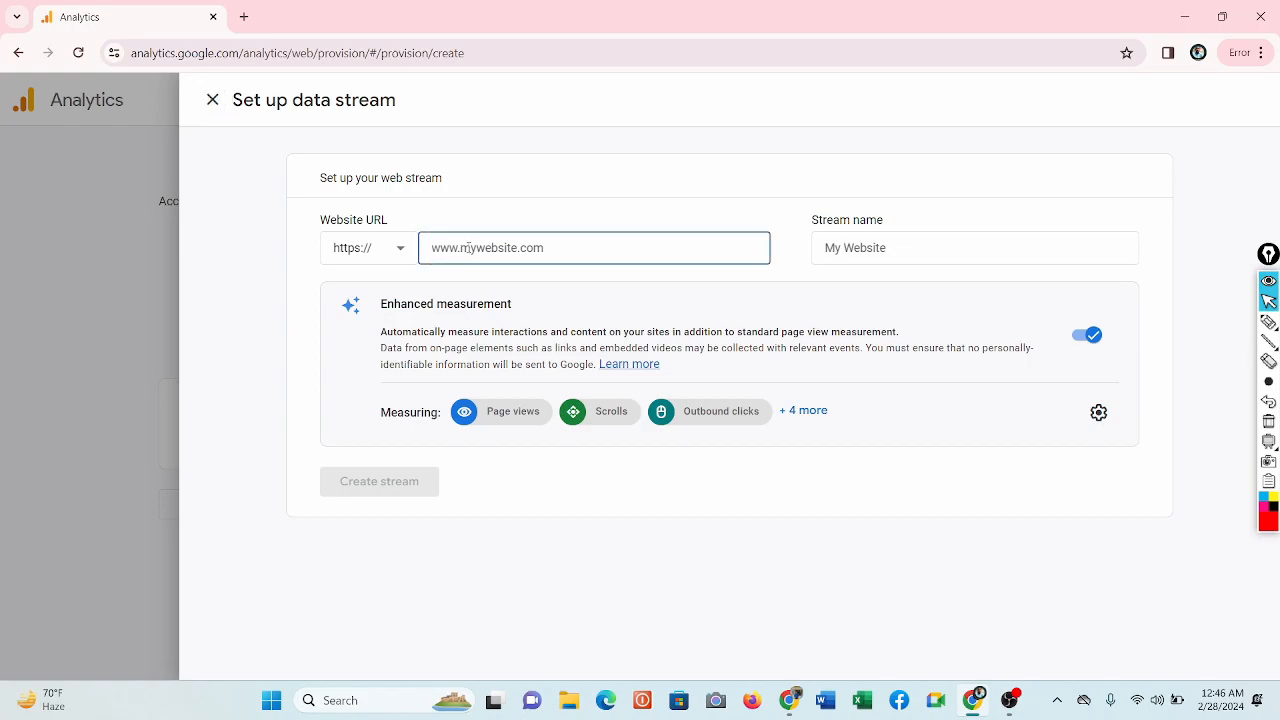
pyautogui.write('www.sohelsspace.xyz')
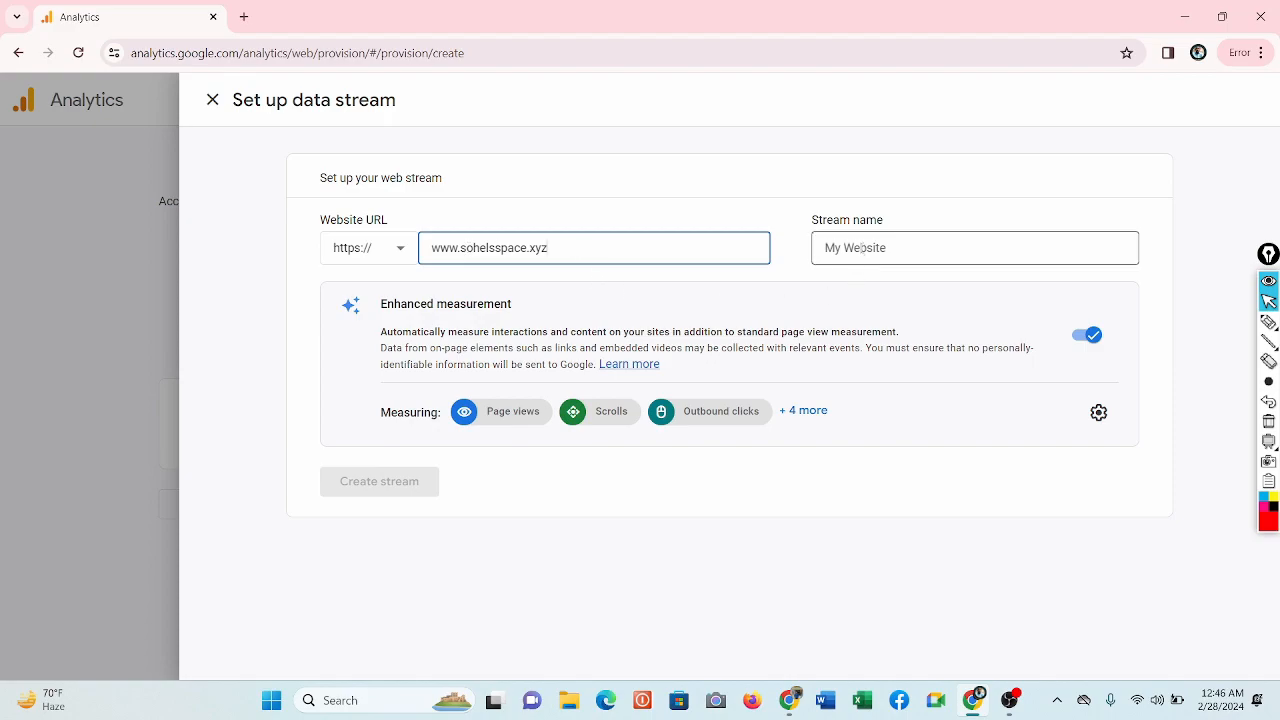
pyautogui.click(861, 247)
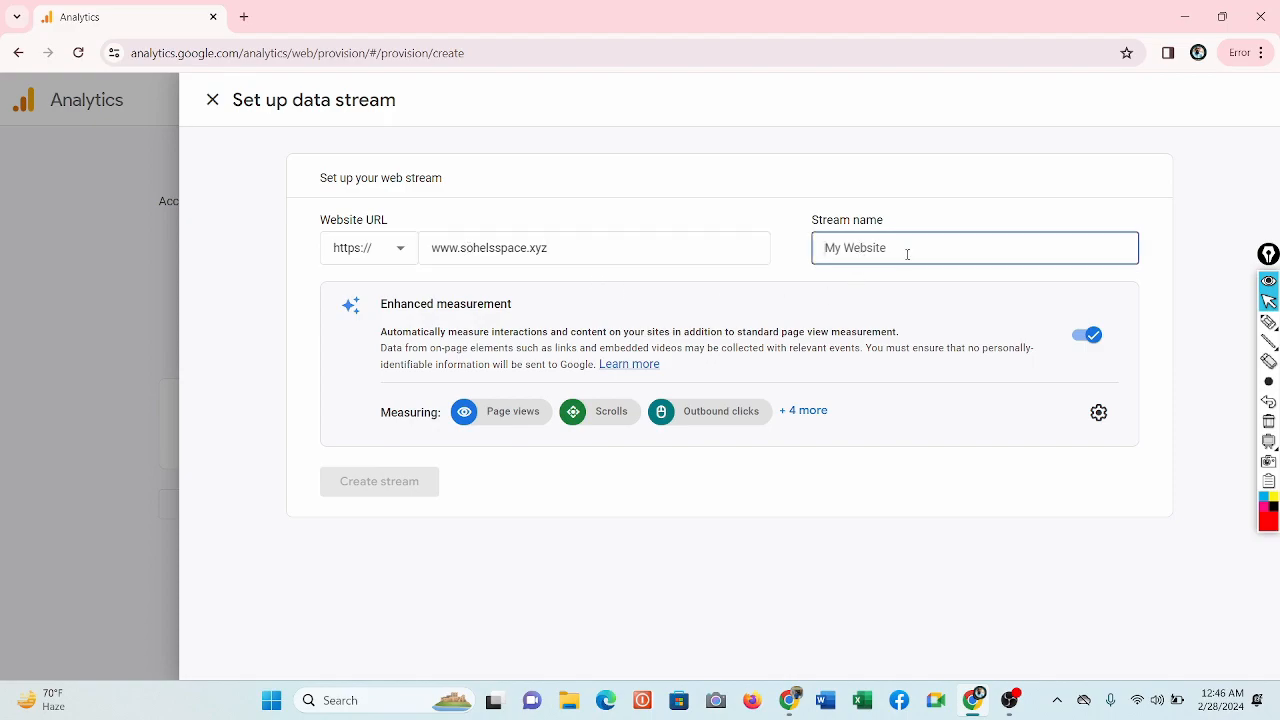
pyautogui.write('My w')
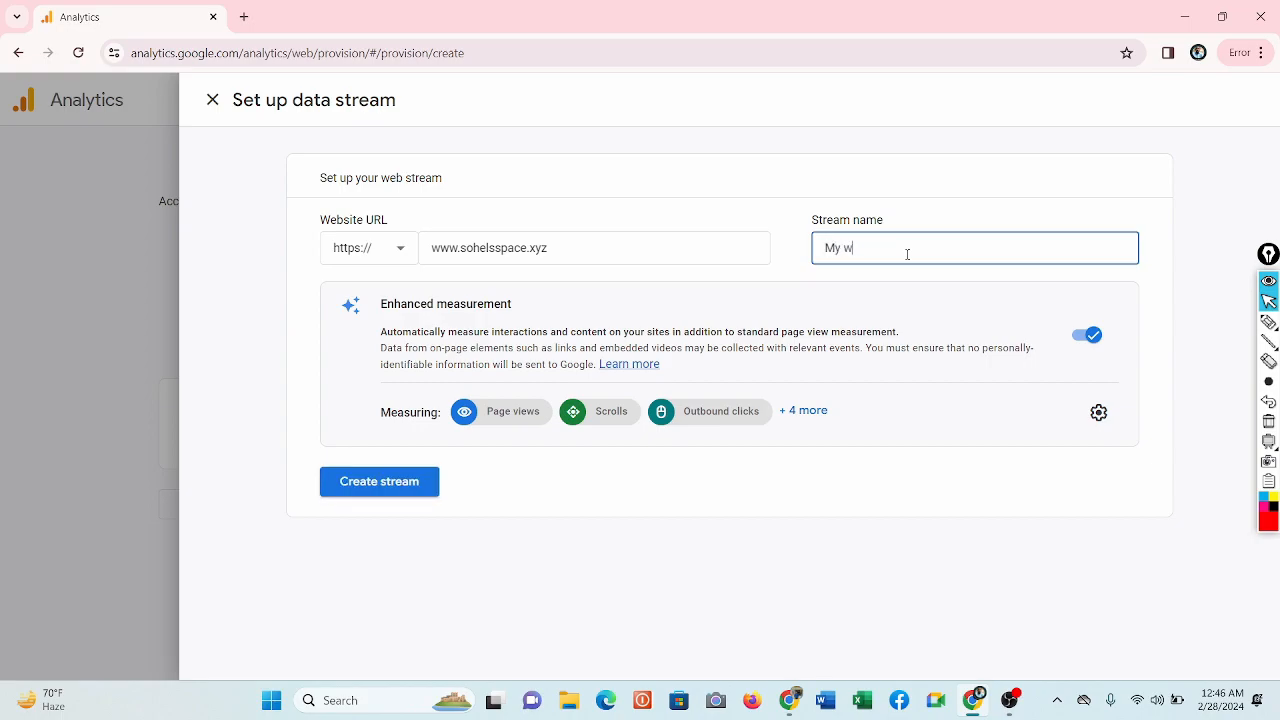
pyautogui.write('ebsite')
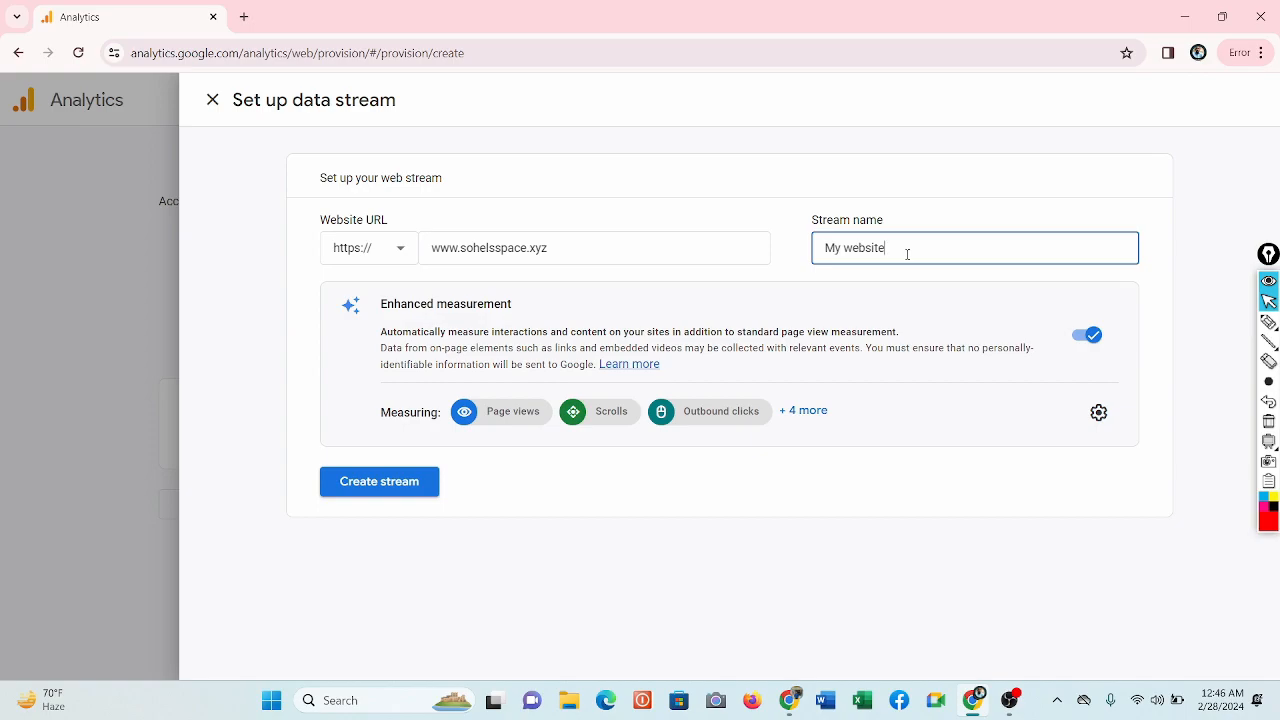
pyautogui.click(380, 482)
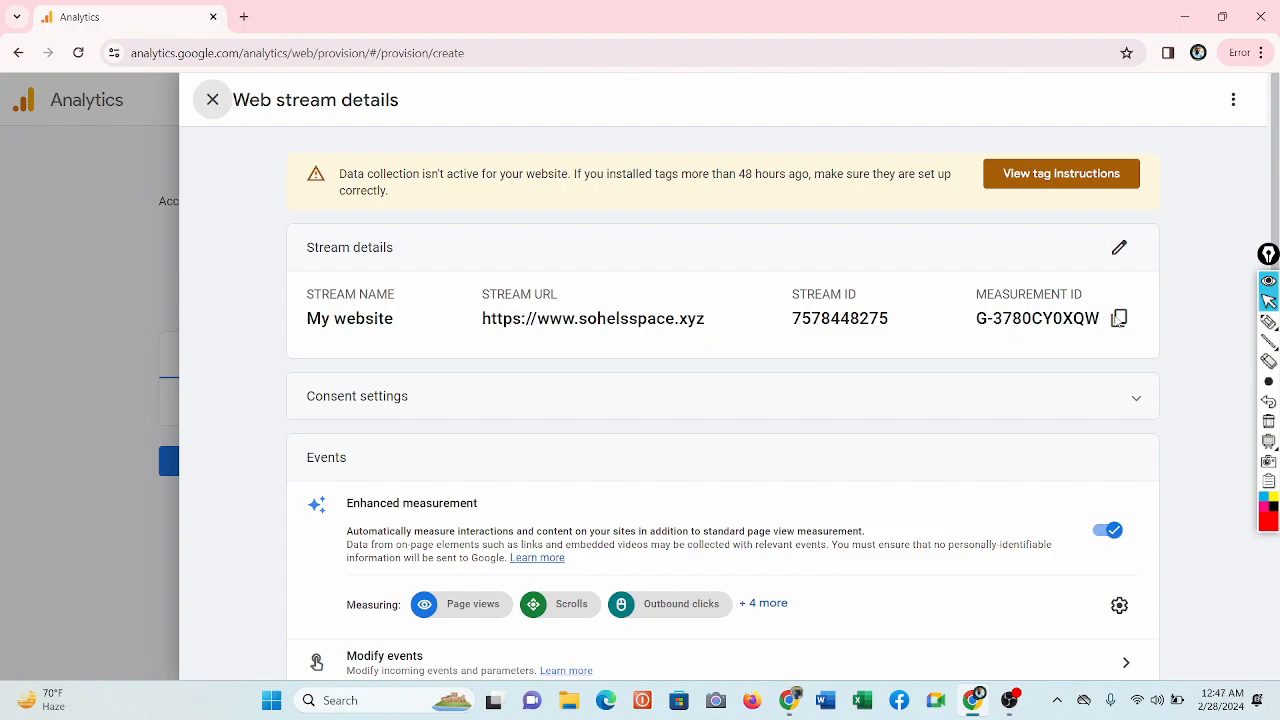
# Copy the web stream's measurement ID and complete the data collection setup.
pyautogui.click(1120, 320)
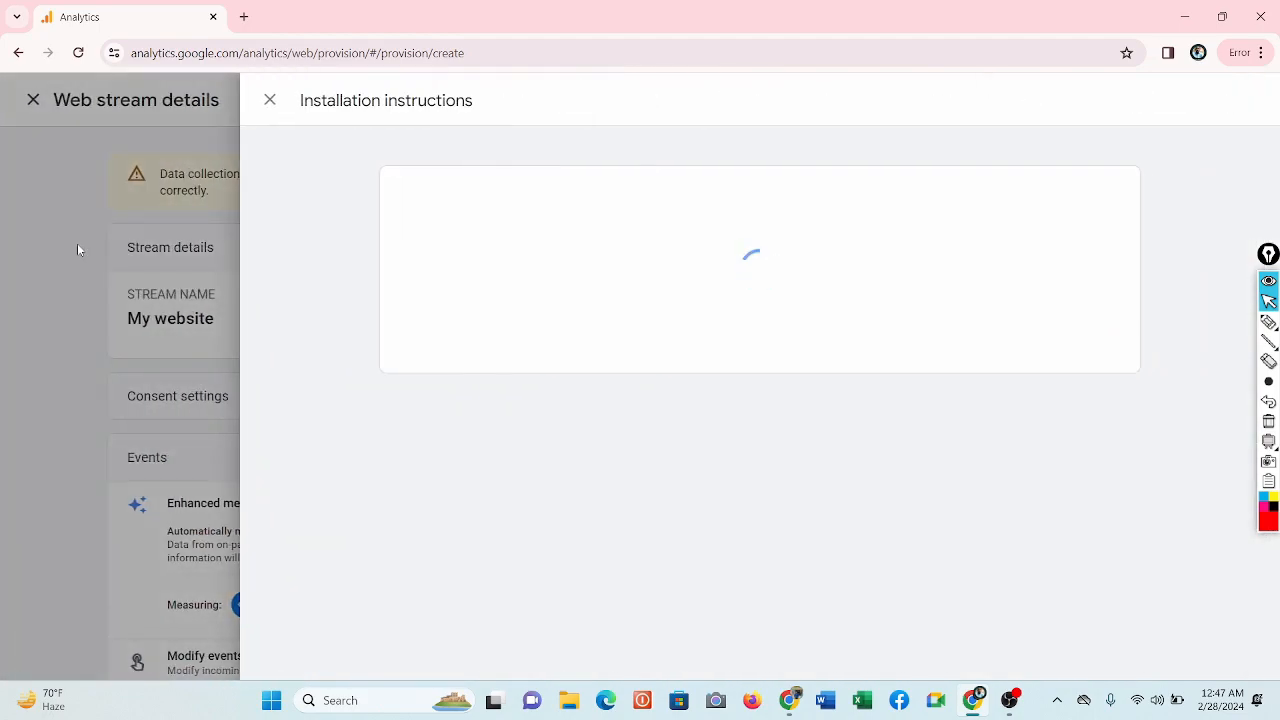
pyautogui.click(270, 101)
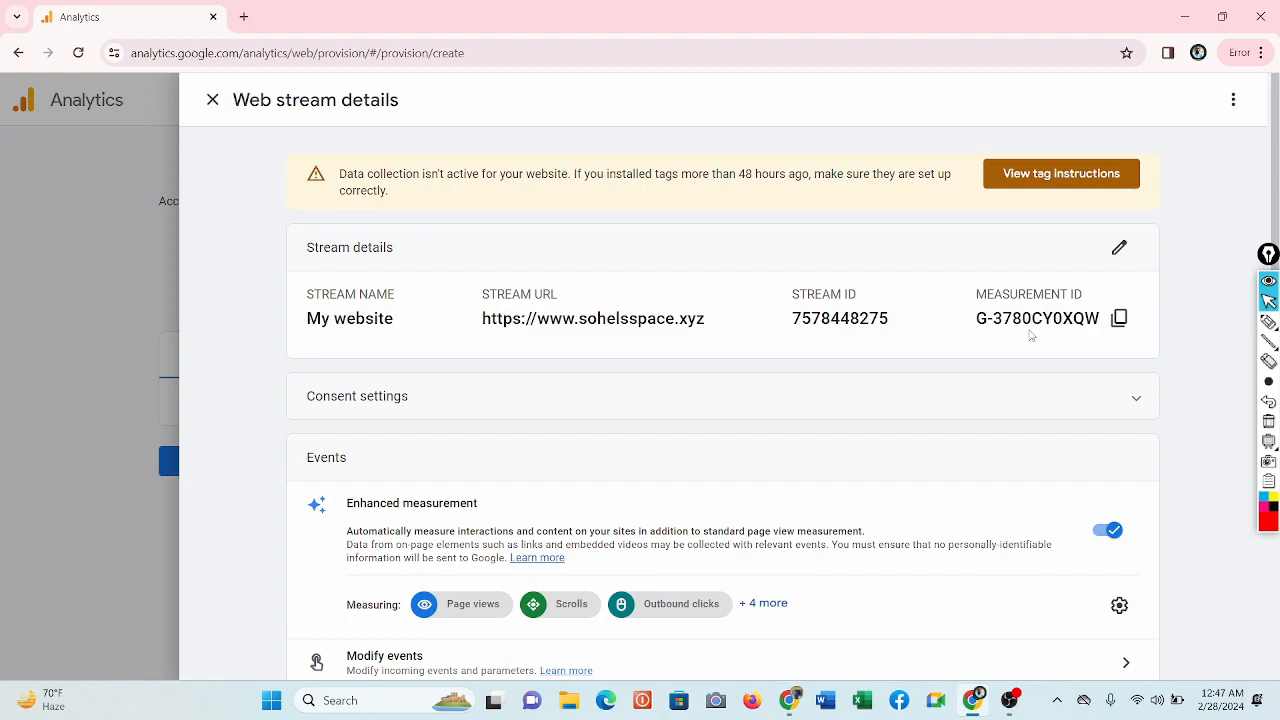
pyautogui.click(139, 230)
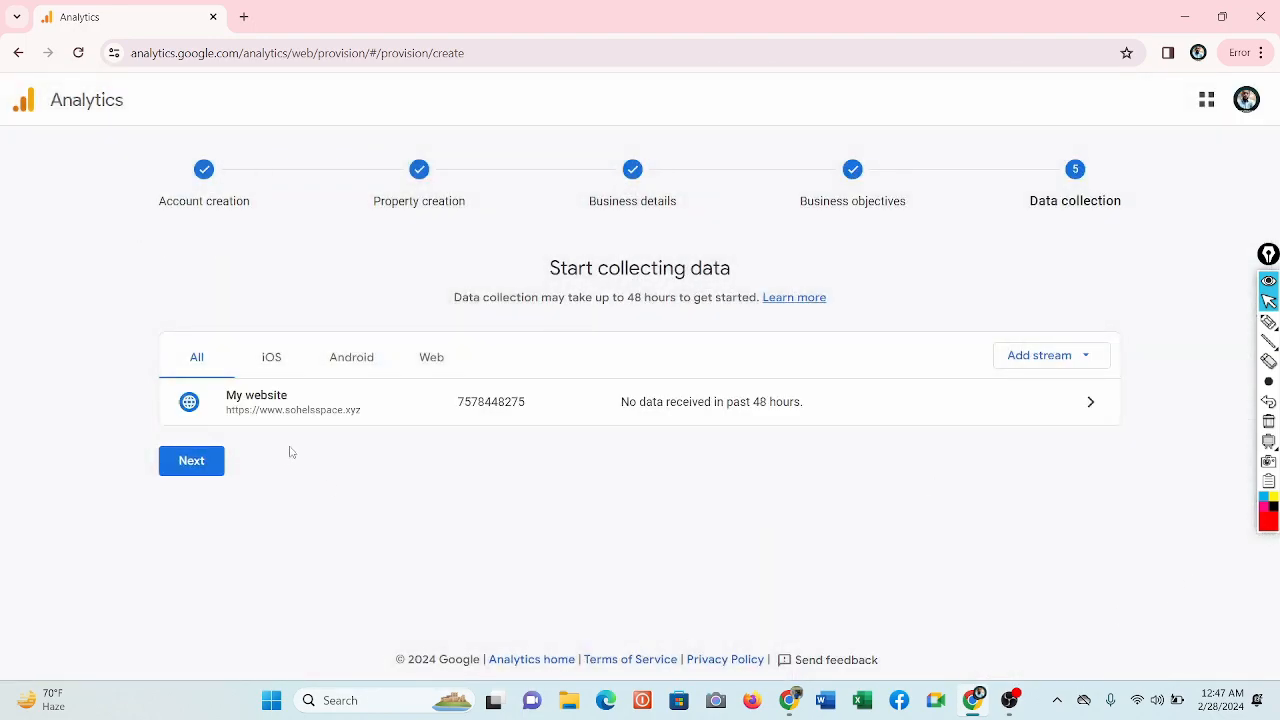
pyautogui.click(183, 469)
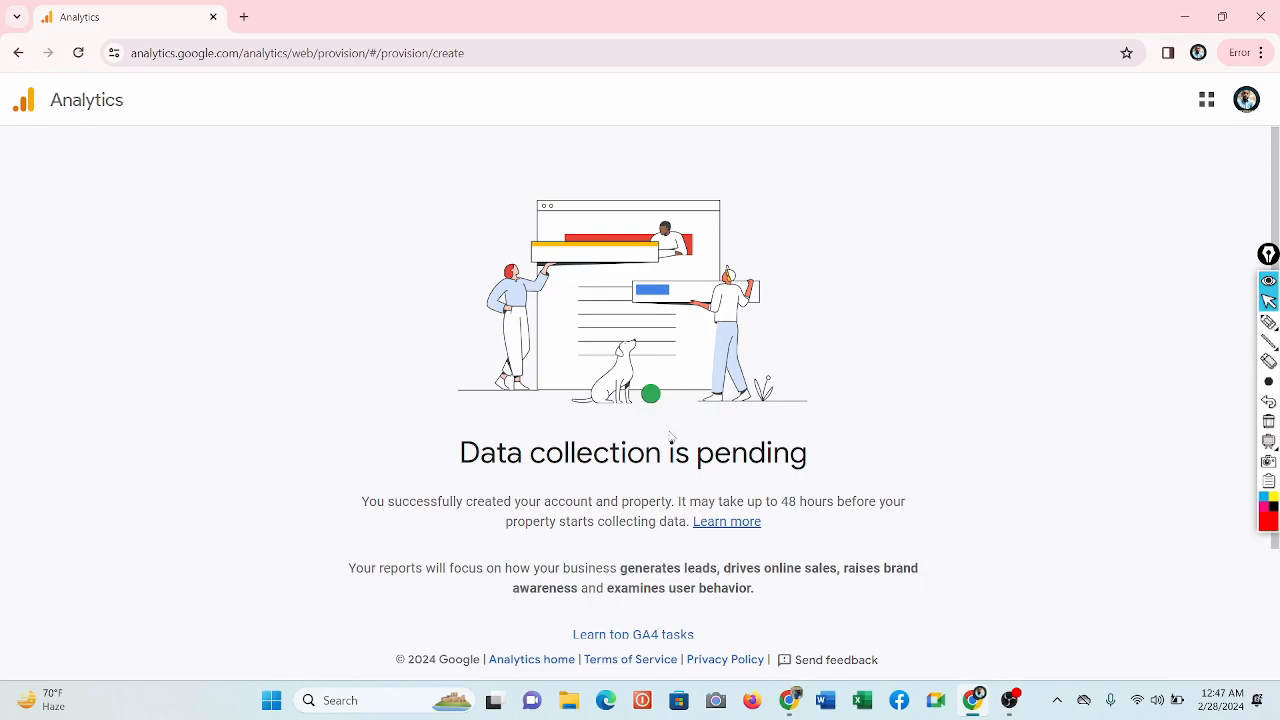
# Continue to the property's home page and save the email communication preferences with all options left unselected.
pyautogui.scroll(-1, 665, 434)
pyautogui.scroll(-2, 665, 434)
pyautogui.click(634, 622)
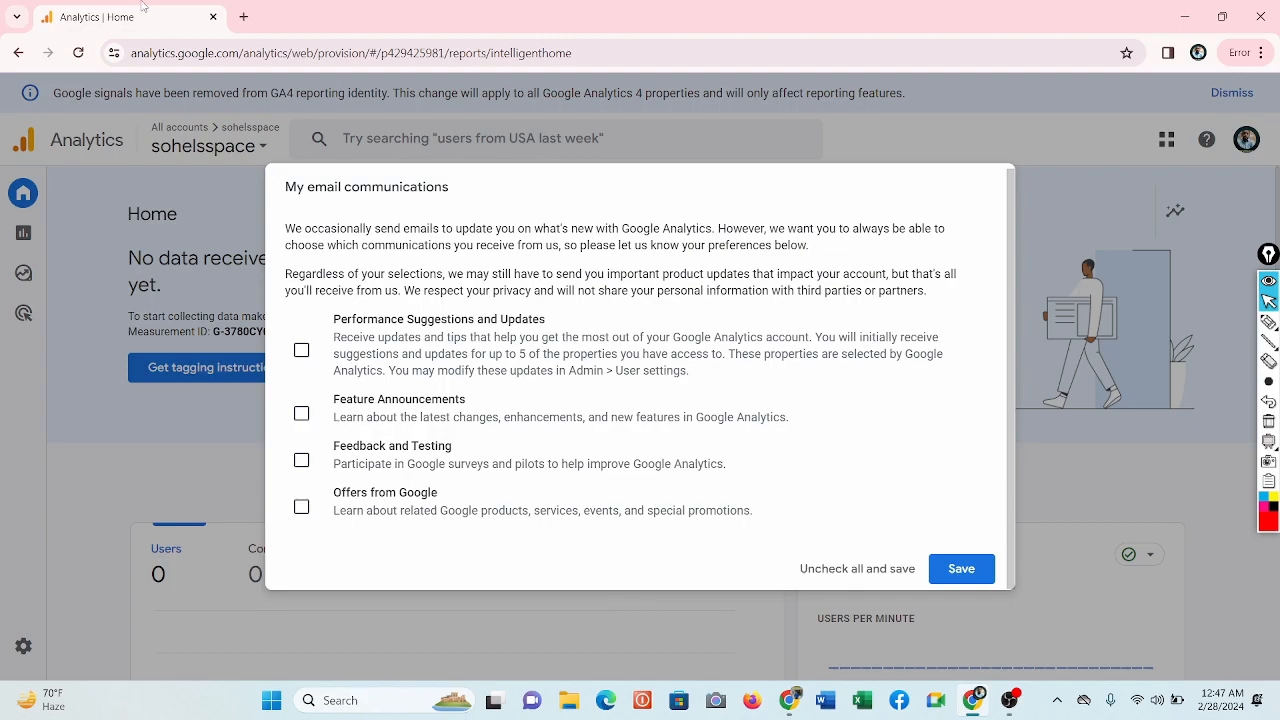
pyautogui.click(960, 569)
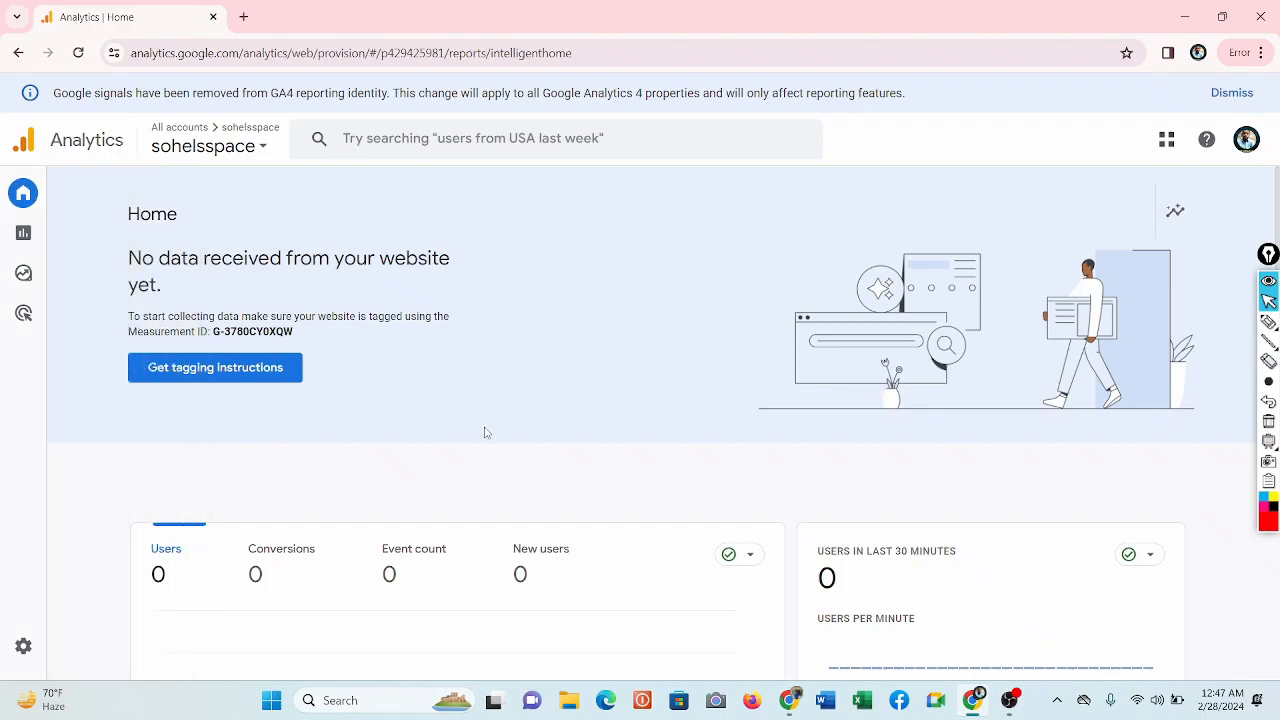
# Look over the Home overview cards and browse the available exploration templates in Explore.
pyautogui.scroll(-3, 491, 463)
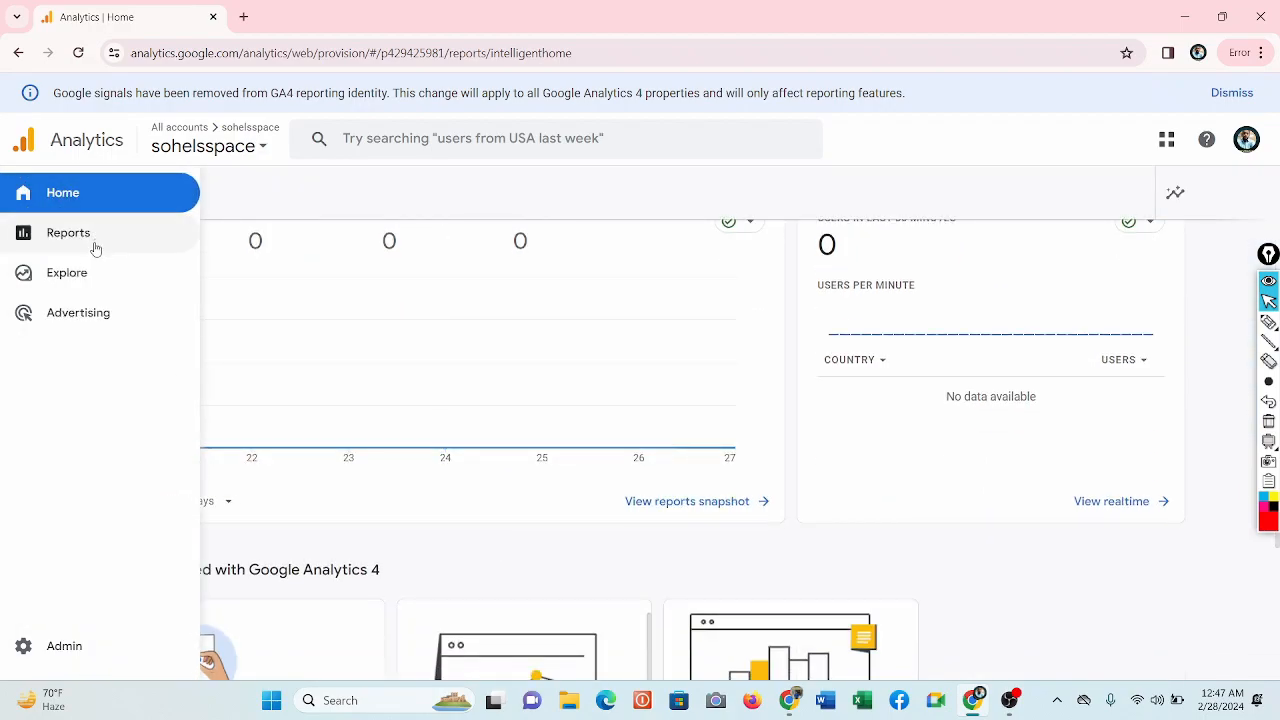
pyautogui.click(91, 282)
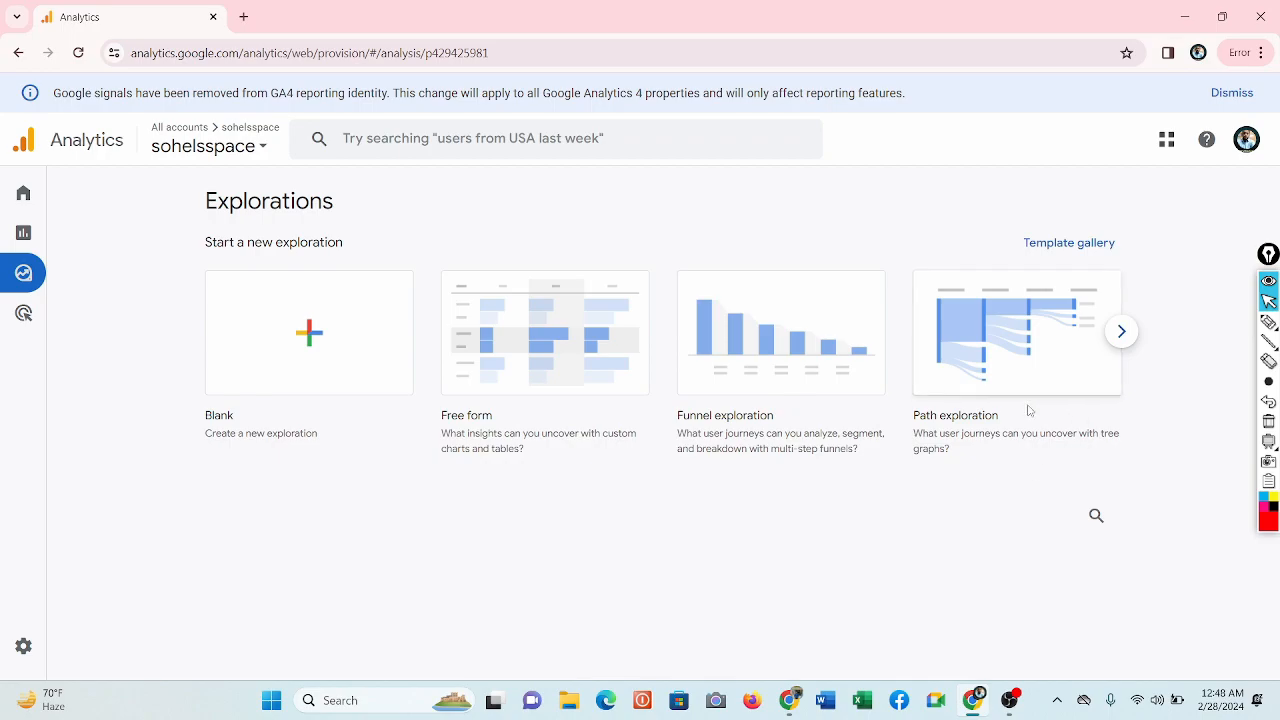
pyautogui.click(1122, 334)
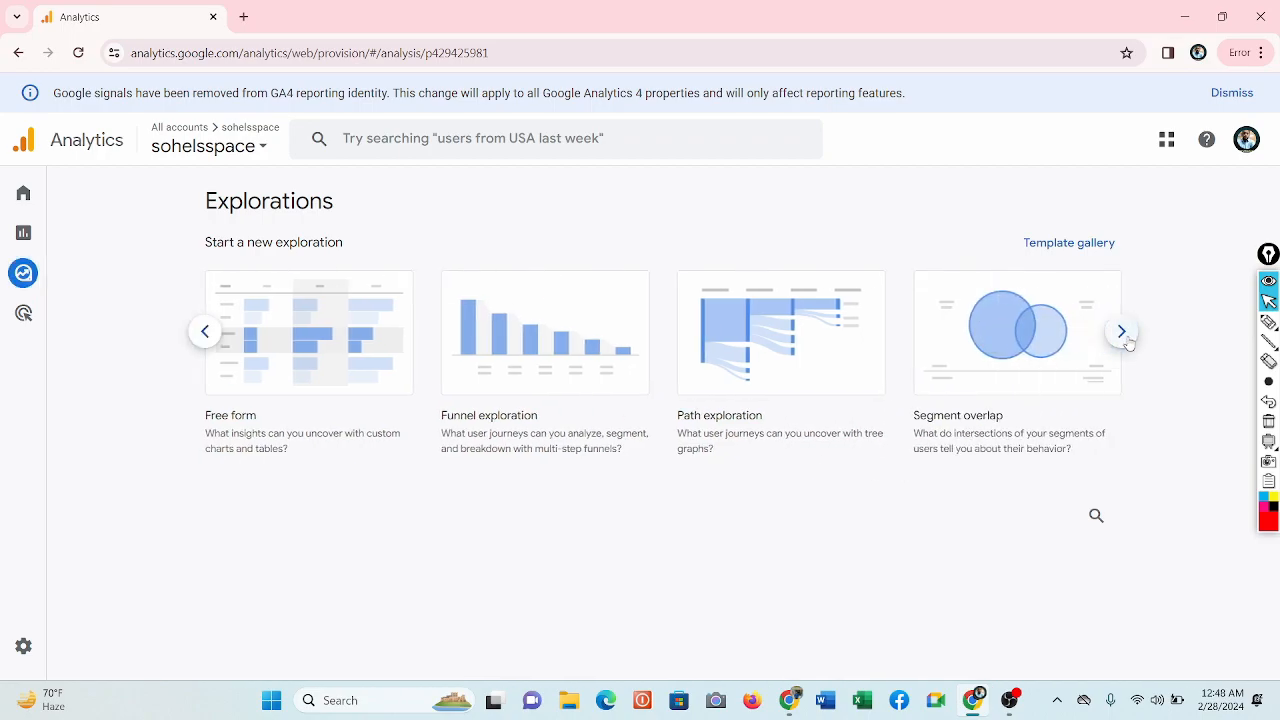
pyautogui.click(1125, 338)
# Open the Admin settings and look through the account and property setting groups.
pyautogui.moveTo(52, 317)
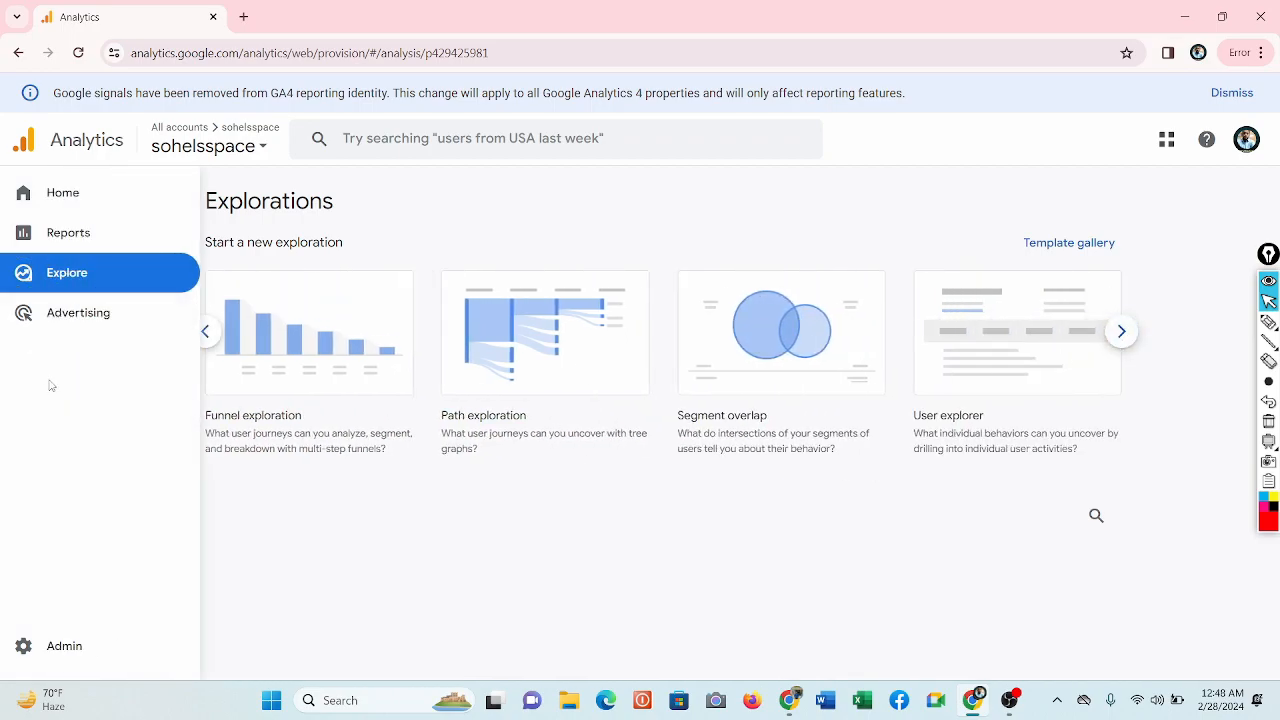
pyautogui.click(47, 650)
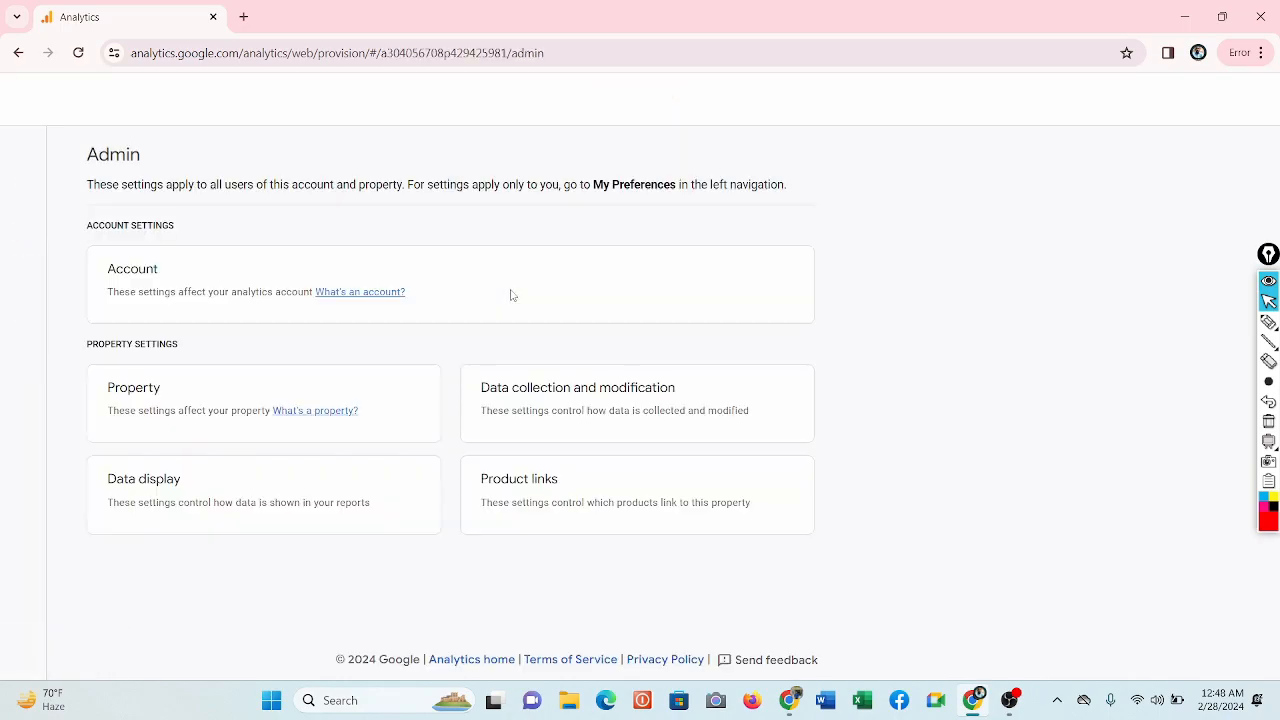
pyautogui.scroll(-3, 578, 470)
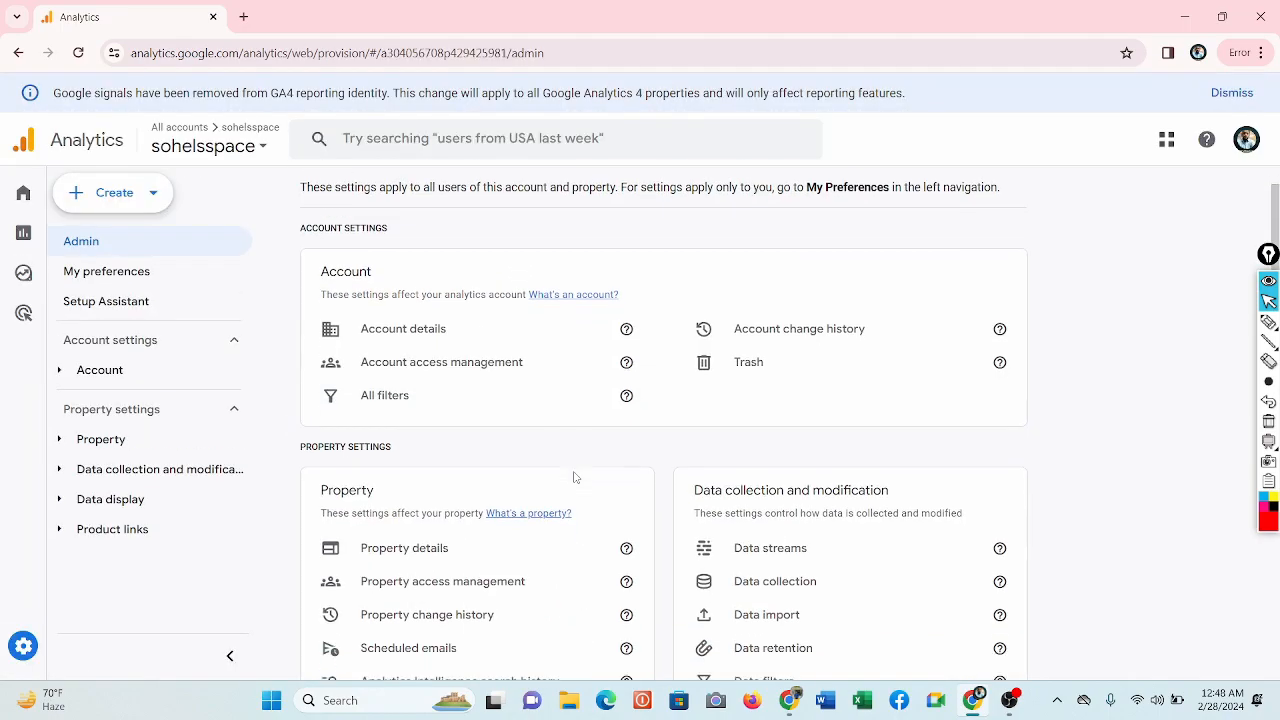